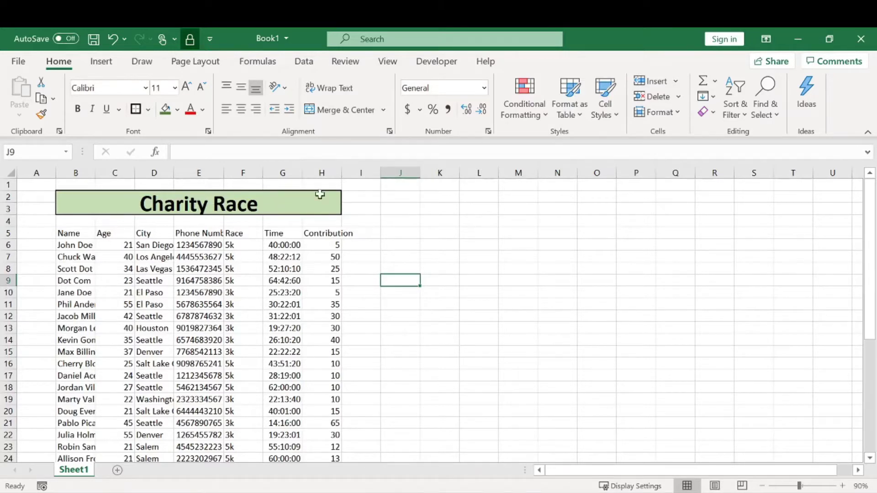
- Review the Charity Race column headers one by one, from Name through Contribution
left_click_drag(83, 237, 359, 235)
left_click(397, 273)
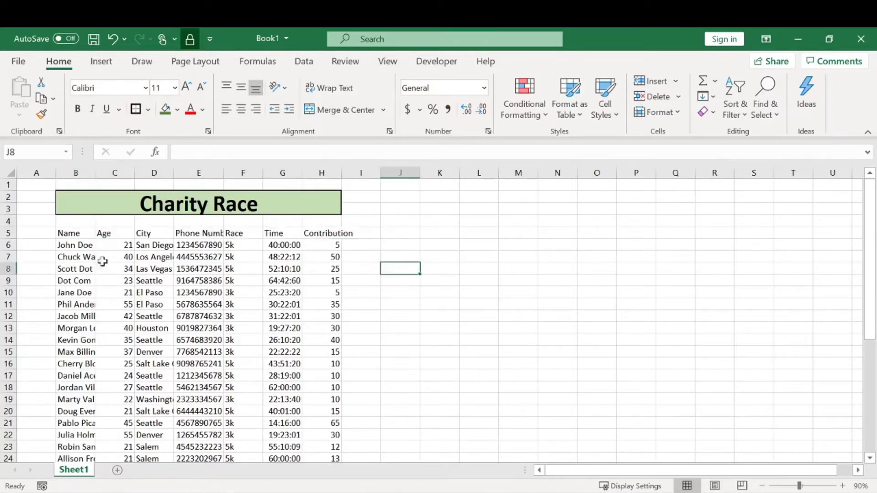
left_click(63, 233)
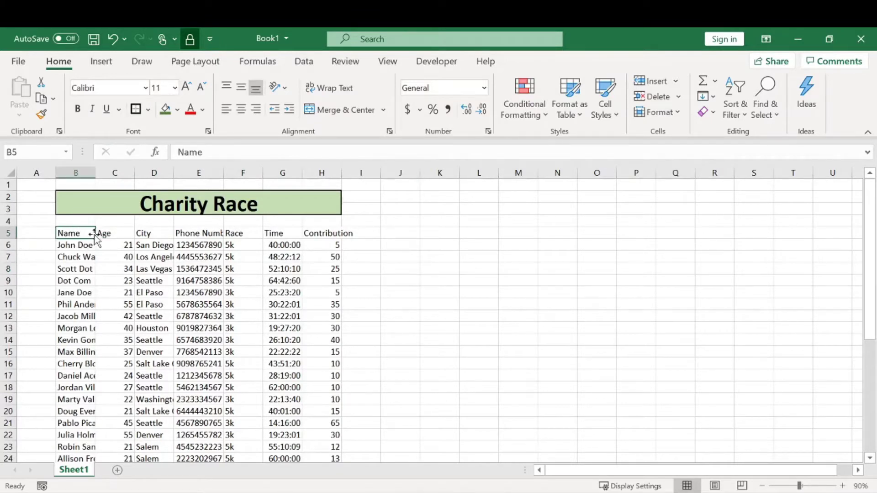
left_click(110, 233)
left_click(162, 233)
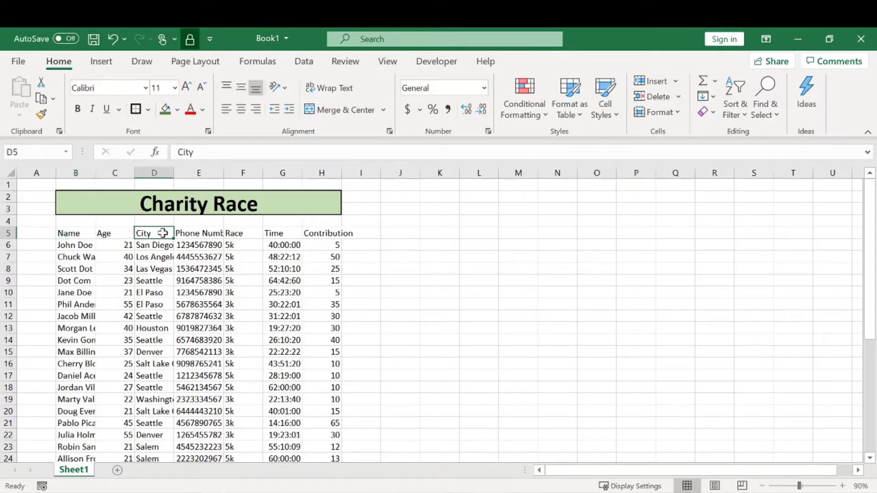
left_click(201, 233)
left_click(243, 232)
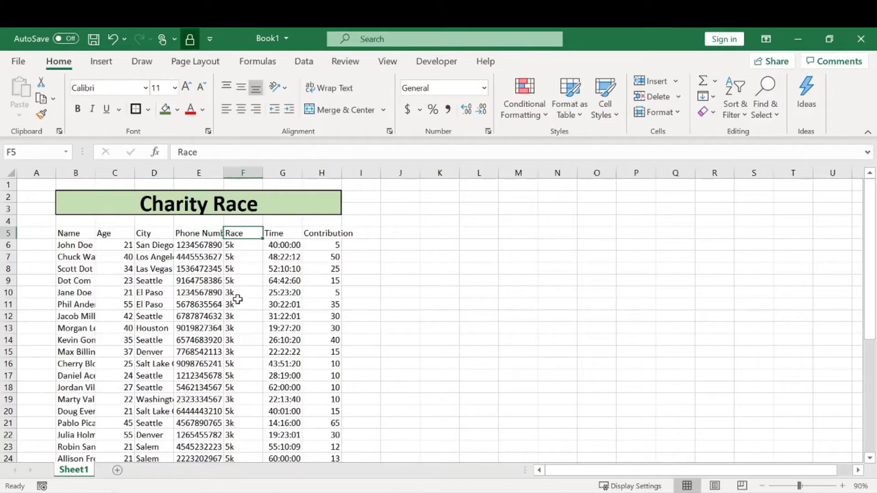
left_click(282, 233)
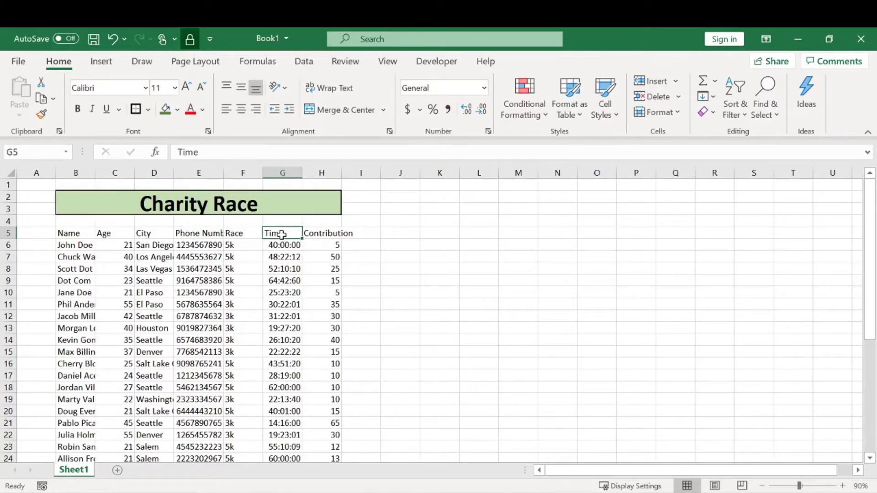
left_click(323, 234)
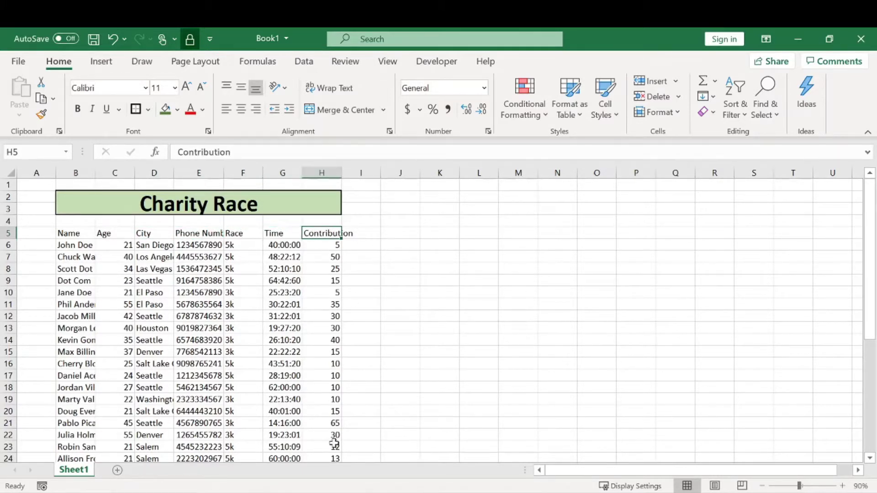
- Enter the label "Total Racers:" in cell K5
key("Right")
key("Right")
key("Right")
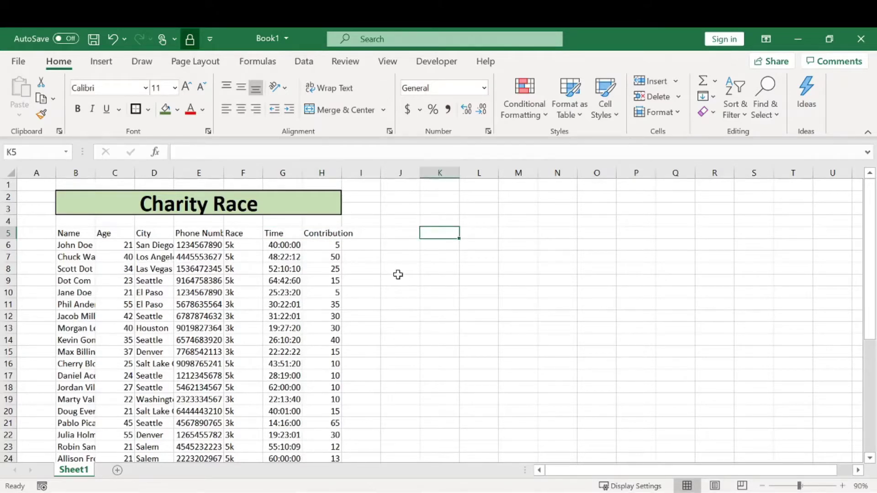
type("Total Racers:")
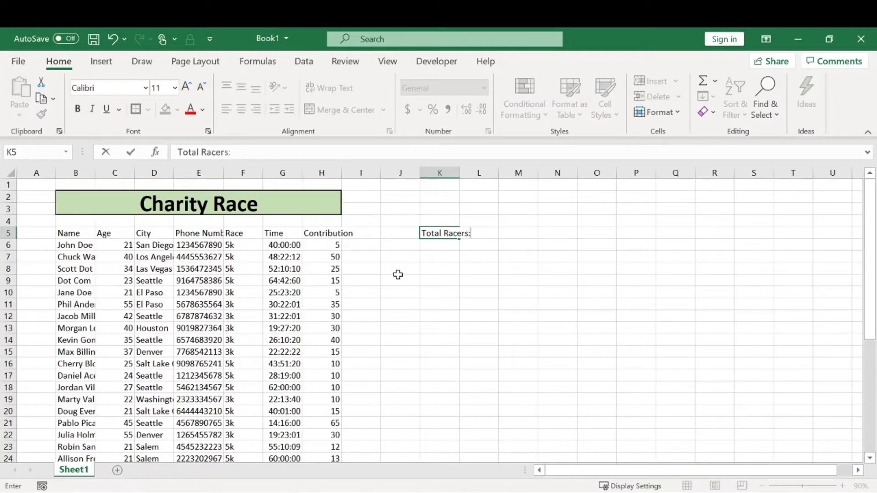
key("Tab")
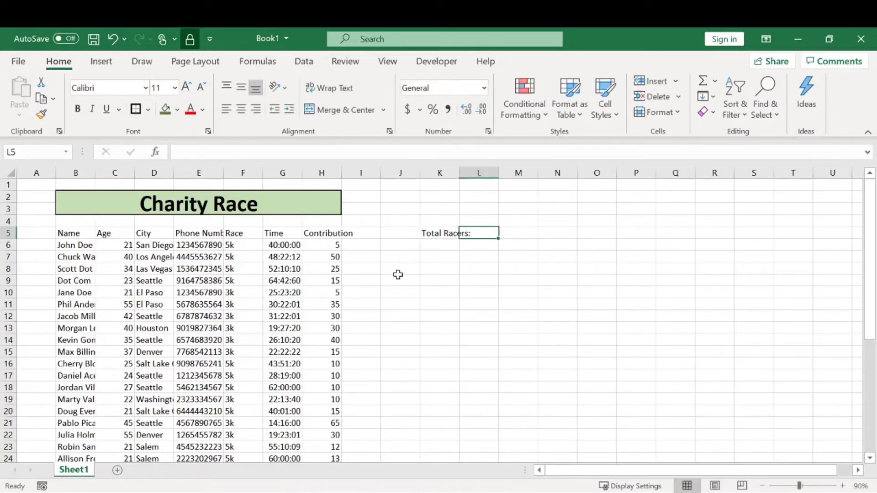
- Count the racers in cell L5 with a COUNT formula over the ages in C6:C39
type("=count")
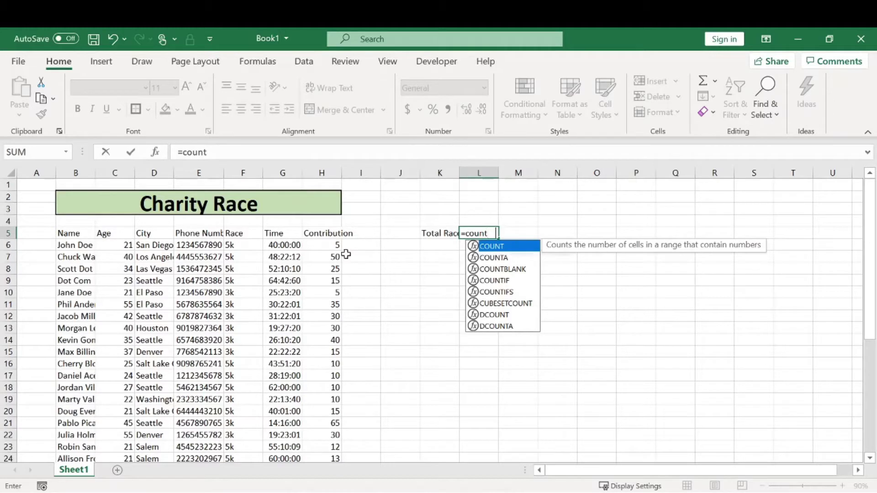
key("Tab")
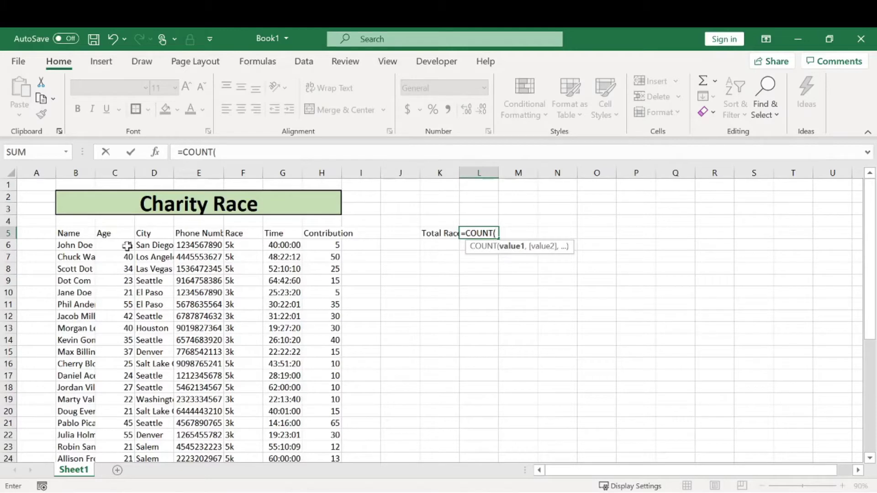
left_click_drag(127, 246, 126, 423)
key("Return")
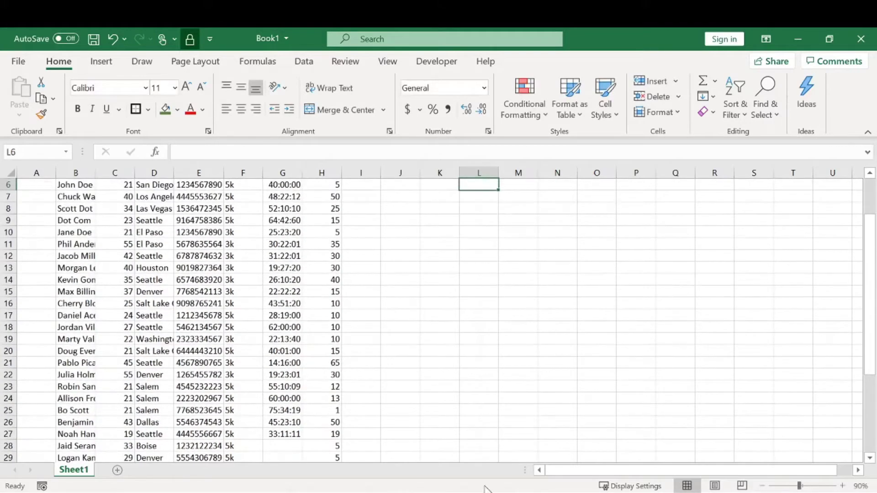
scroll(479, 280, "up", 2)
left_click(490, 231)
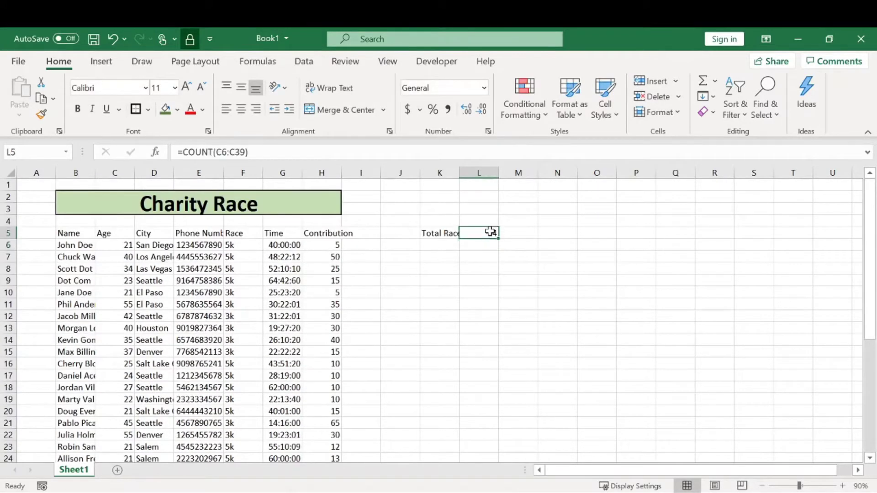
left_click_drag(117, 244, 117, 340)
left_click(458, 309)
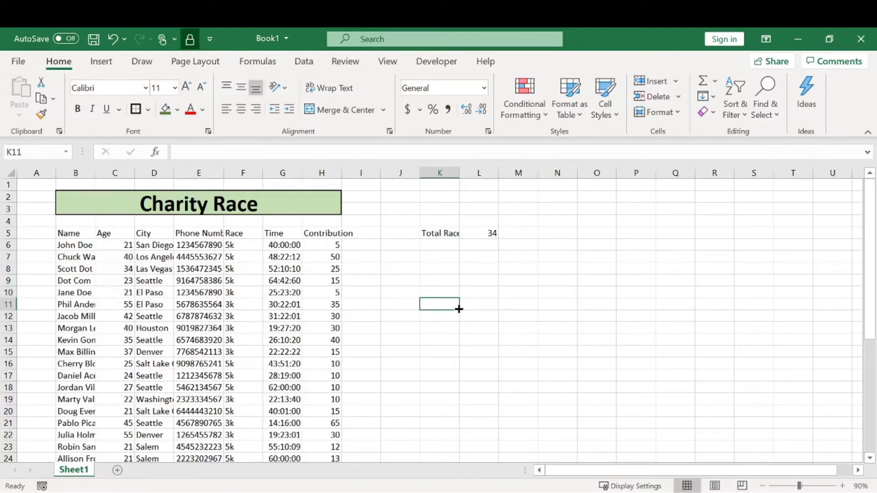
- Try a COUNTA formula over the names in B6:B39 in cell L6, and clear the cell
left_click(479, 245)
type("=count")
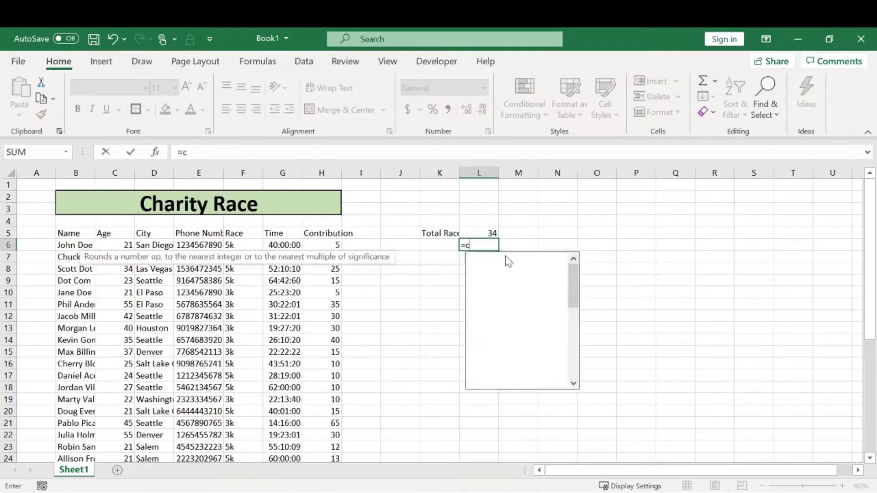
left_click(502, 270)
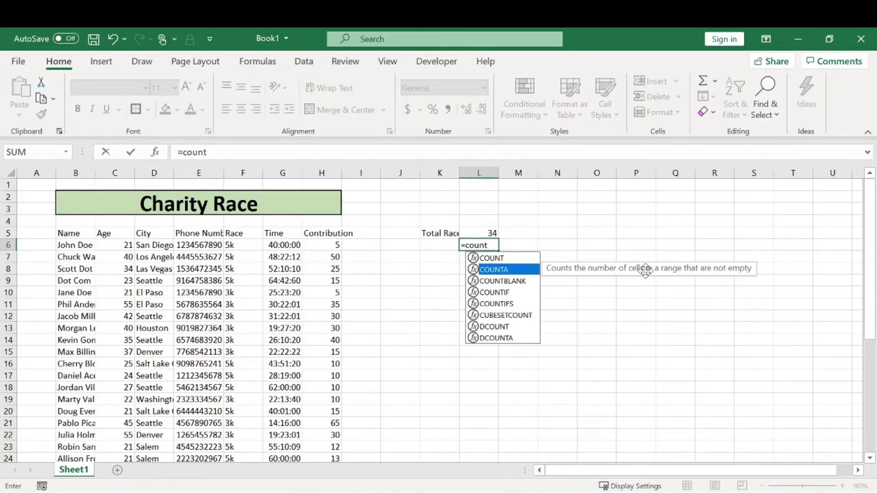
key("Tab")
left_click_drag(84, 245, 85, 432)
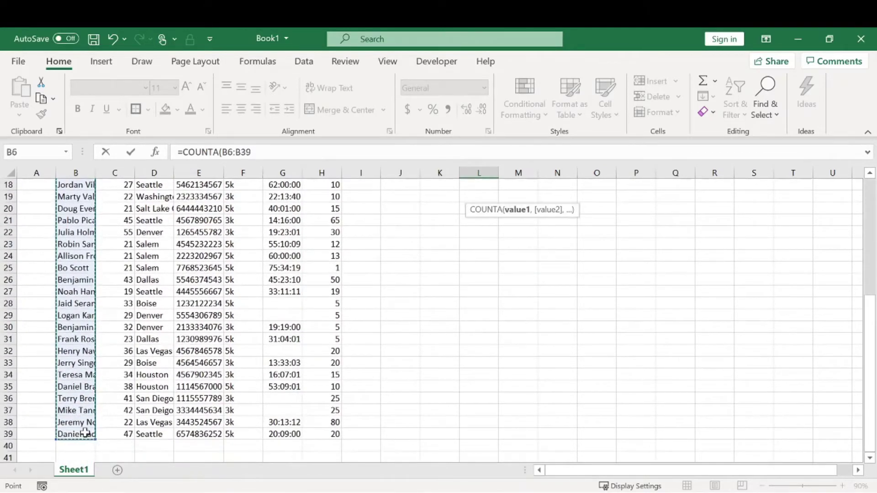
key("Return")
scroll(481, 362, "up", 6)
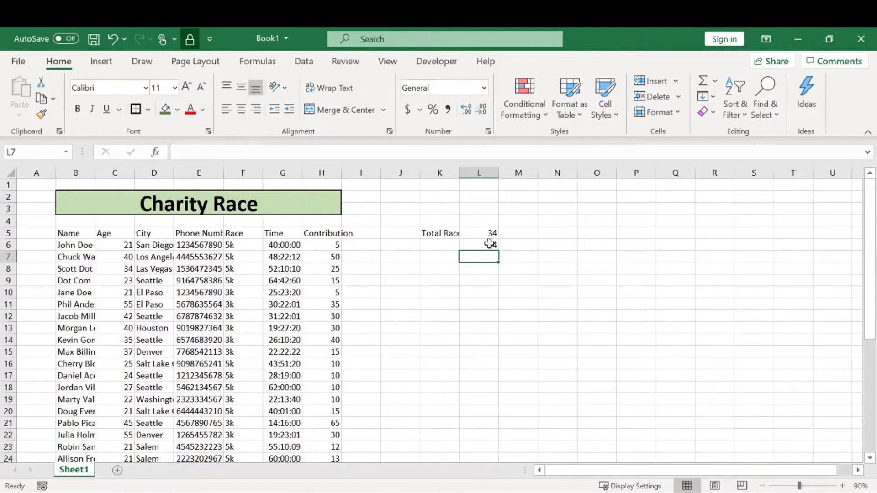
left_click(489, 245)
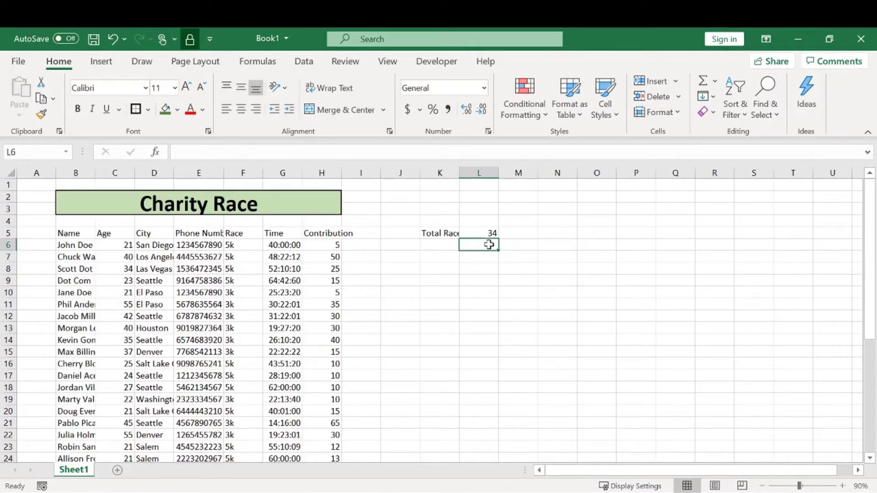
- Enter the label "Total Contribution:" in cell K6
key("Left")
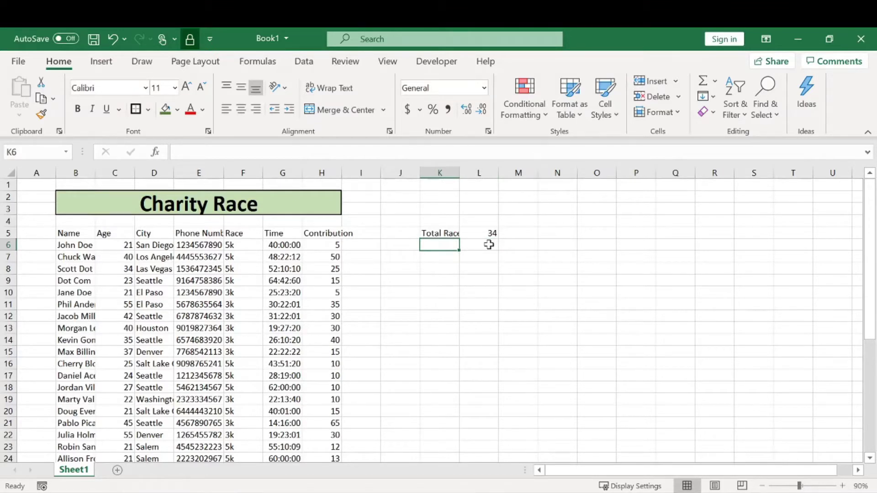
type("Total Racers:")
type("C")
type("ontribution")
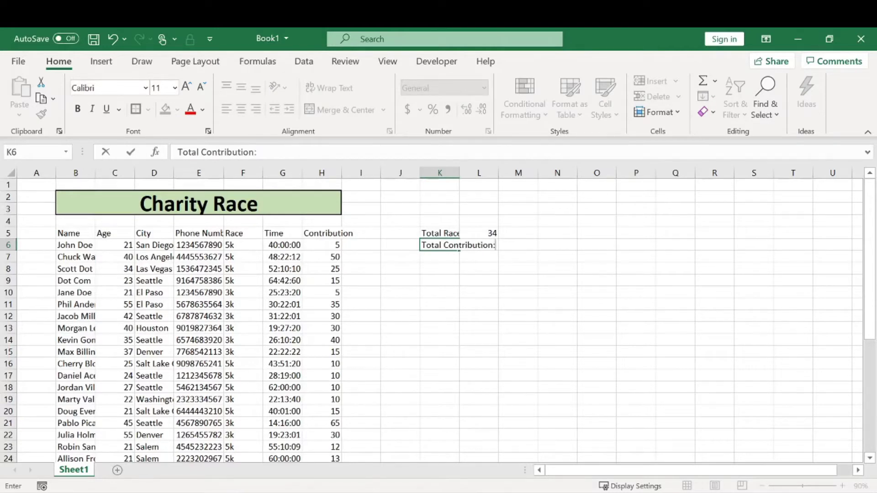
type(":")
- Total the contributions in cell L6 with a SUM formula over H6:H39
left_click(488, 245)
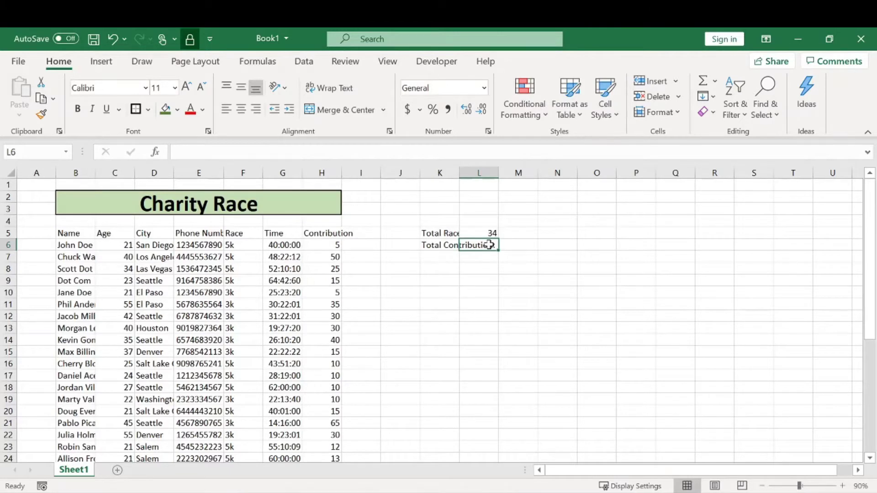
type("+sum")
key("Tab")
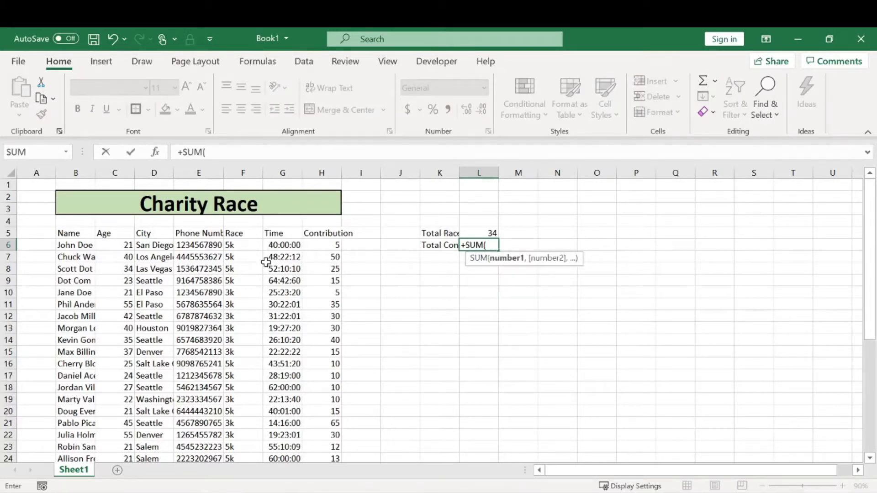
left_click_drag(331, 245, 325, 450)
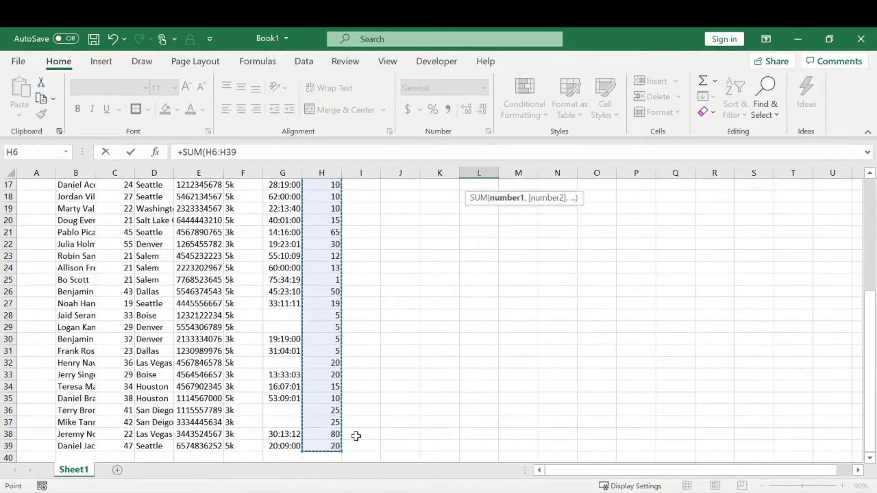
key("Return")
scroll(428, 350, "up", 2)
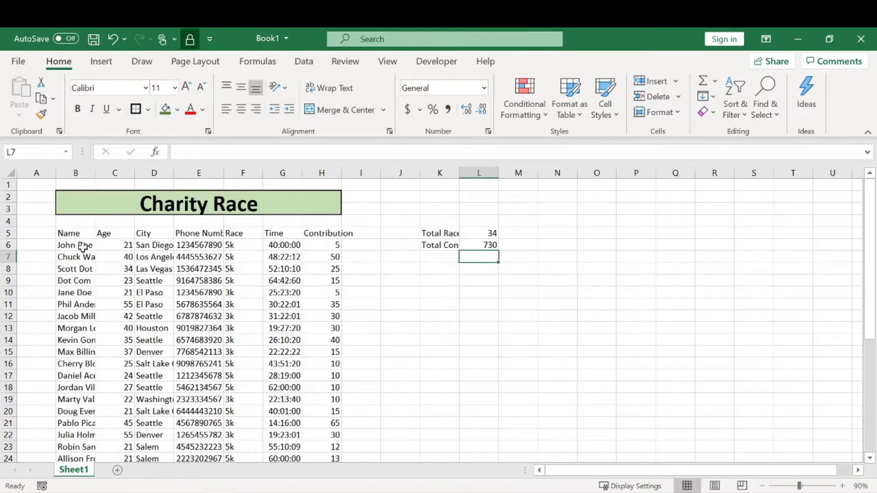
- Autofit the widths of columns B through H to their contents
left_click_drag(76, 245, 200, 281)
left_click_drag(82, 173, 324, 172)
double_click(341, 172)
- Center the contents of the race table and apply all borders to its cells
left_click_drag(80, 233, 365, 434)
left_click(241, 110)
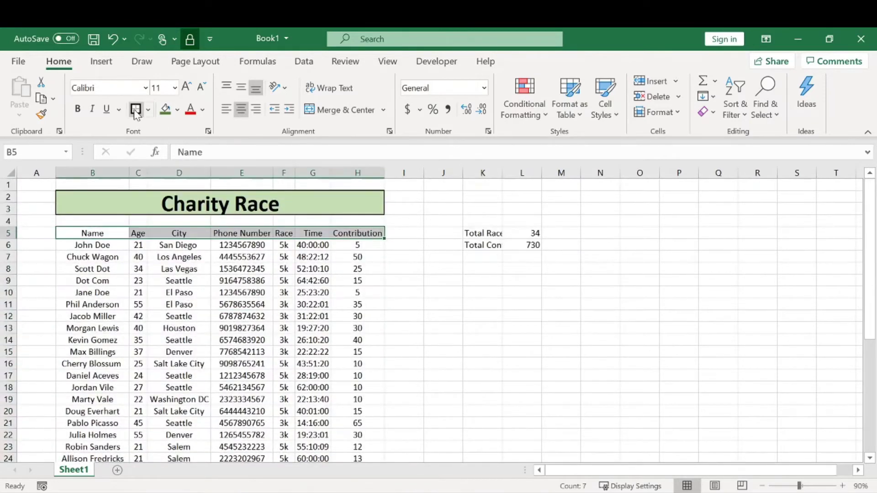
left_click_drag(87, 244, 347, 405)
left_click(148, 110)
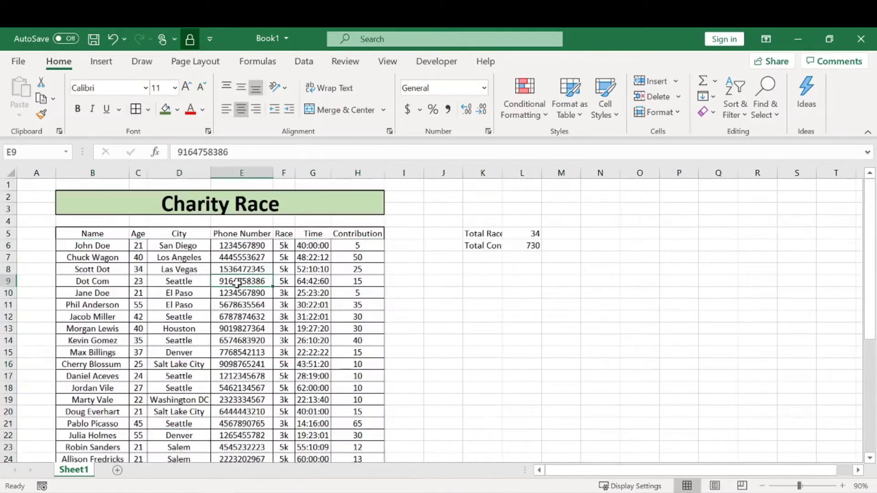
- Format the Contribution amounts in column H as currency with no decimal places
left_click_drag(368, 244, 361, 435)
left_click(484, 88)
left_click(472, 175)
left_click(478, 111)
left_click(479, 111)
left_click_drag(425, 318, 421, 304)
left_click(453, 294)
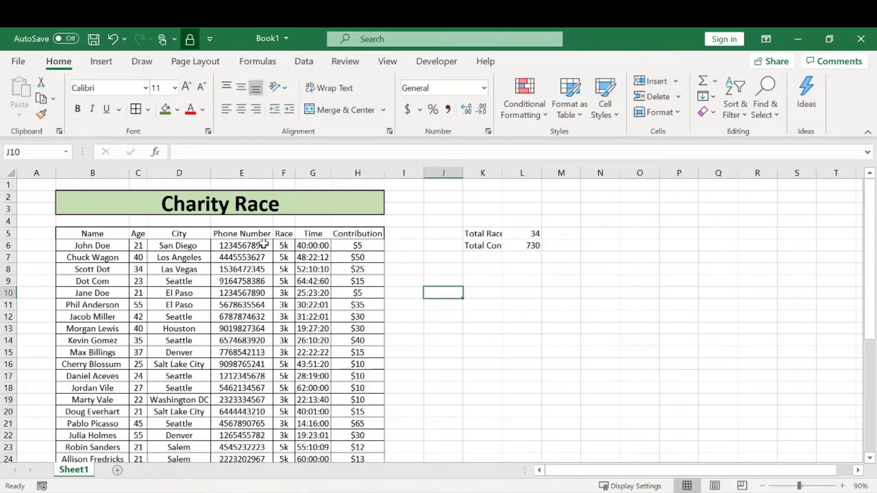
- Apply thick outside borders to the header row B5:H5 and to the data rows B6:H39
left_click_drag(69, 234, 367, 233)
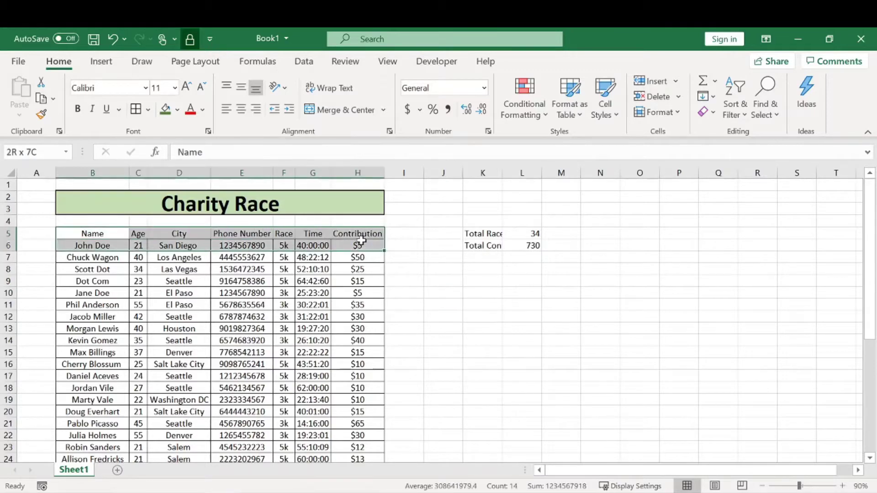
left_click(148, 109)
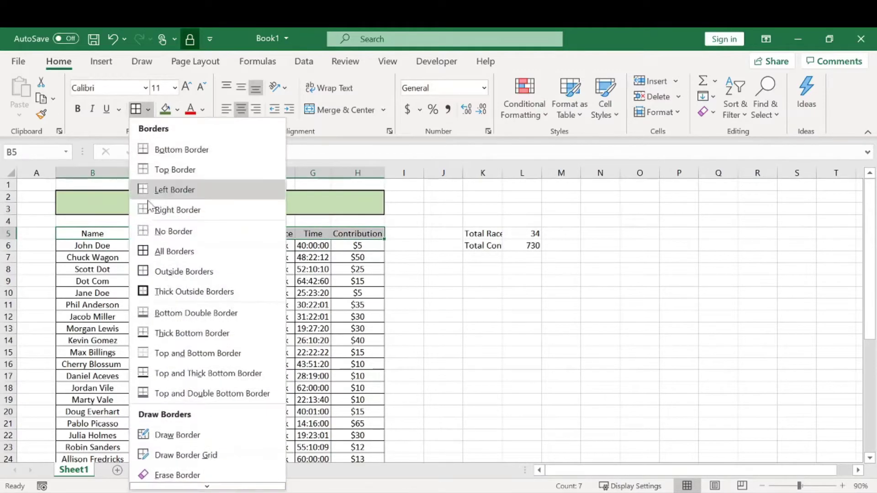
left_click(174, 291)
left_click_drag(88, 246, 329, 417)
left_click(136, 109)
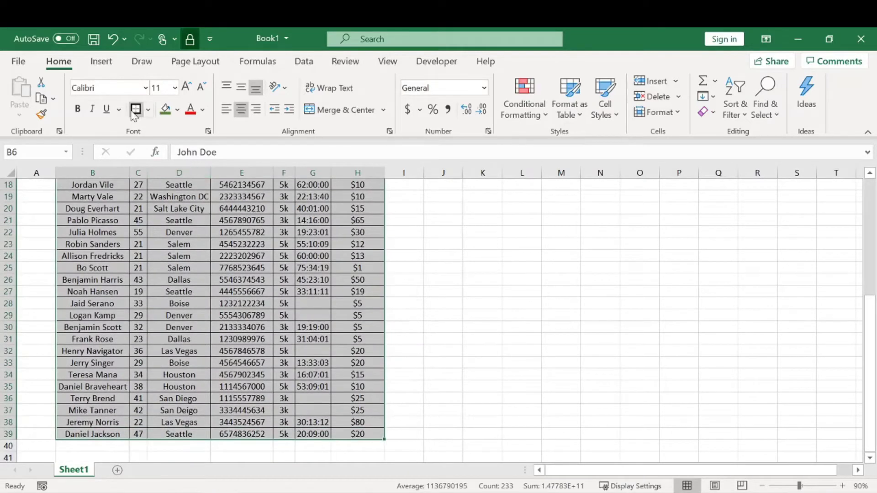
scroll(311, 228, "up", 6)
left_click(481, 352)
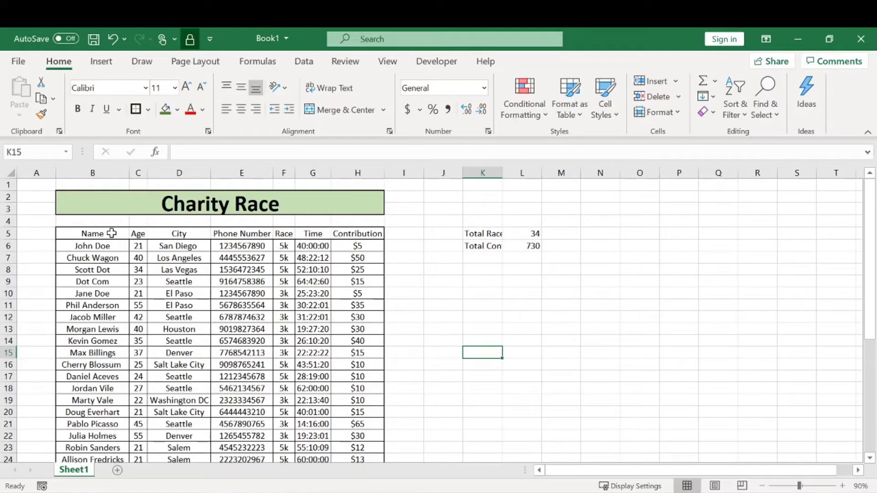
- Fill the header row B5:H5 with the green theme color one shade darker than the title's fill
scroll(195, 305, "down", 6)
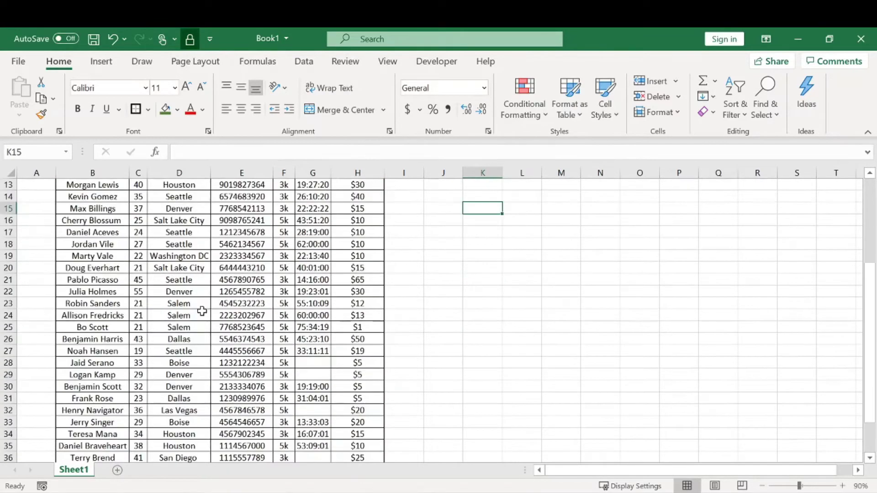
scroll(193, 292, "up", 1)
scroll(193, 291, "up", 5)
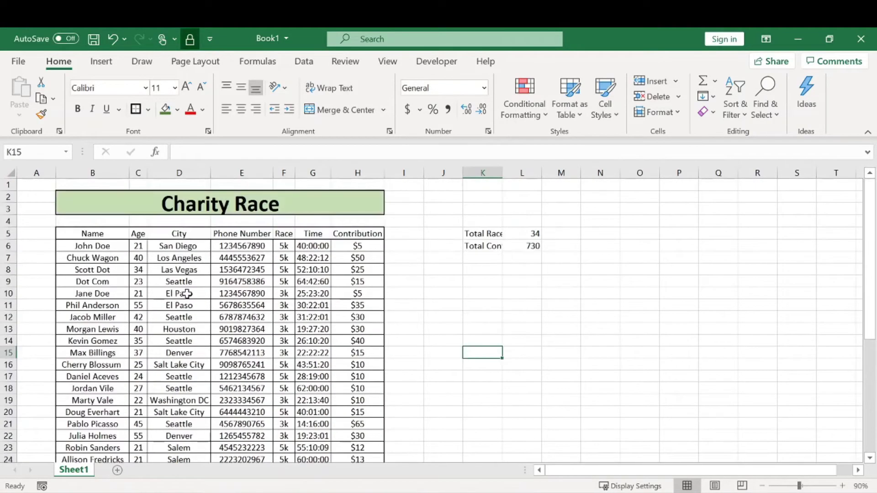
left_click_drag(96, 237, 364, 233)
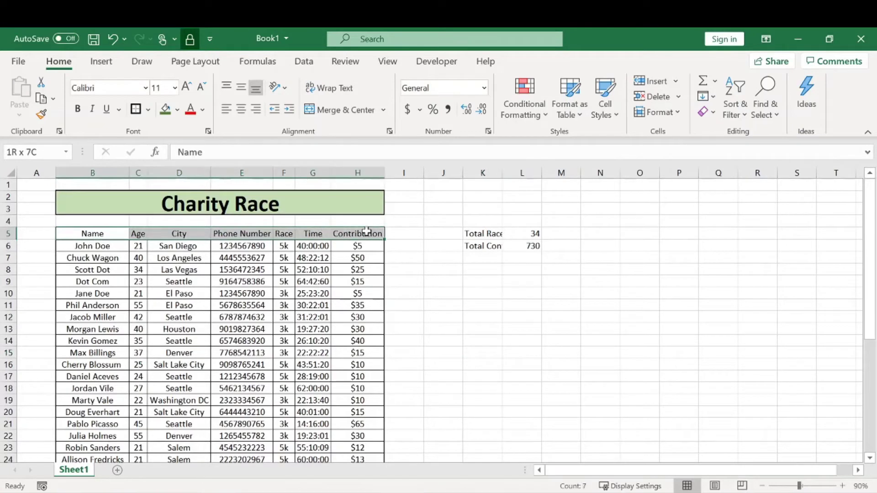
left_click(178, 112)
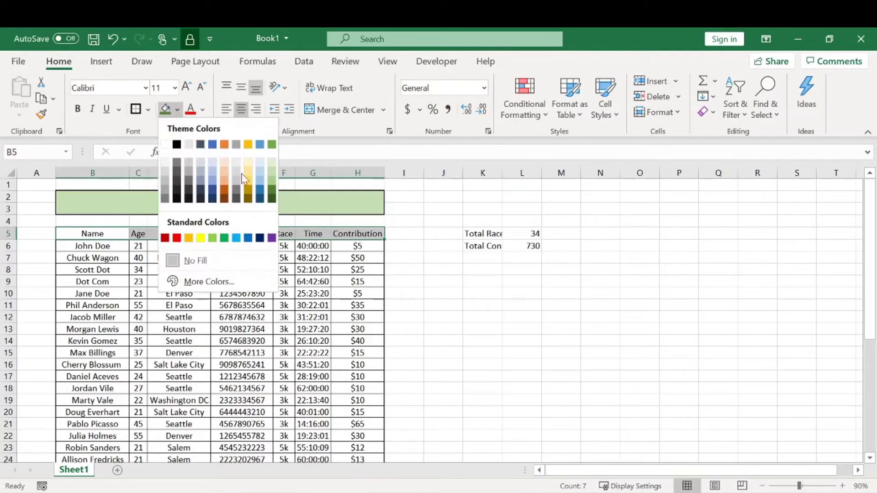
left_click(273, 186)
left_click(318, 326)
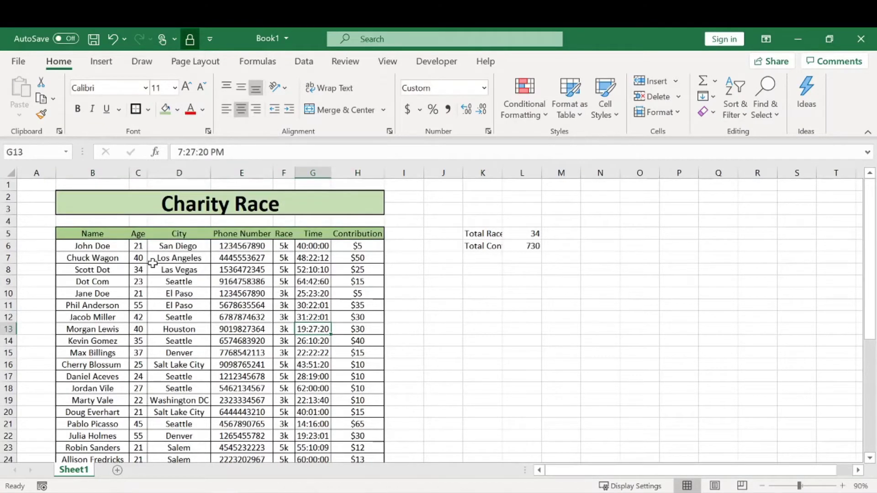
- Fill the second data row B7:H7 with the lightest green theme color
left_click_drag(111, 246, 357, 293)
left_click(191, 282)
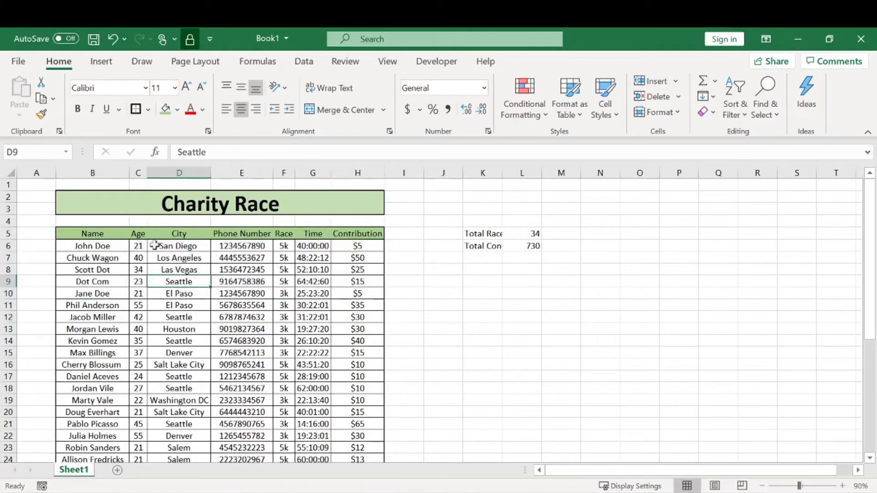
left_click_drag(101, 256, 336, 257)
left_click(150, 276)
left_click_drag(85, 257, 336, 256)
left_click(178, 110)
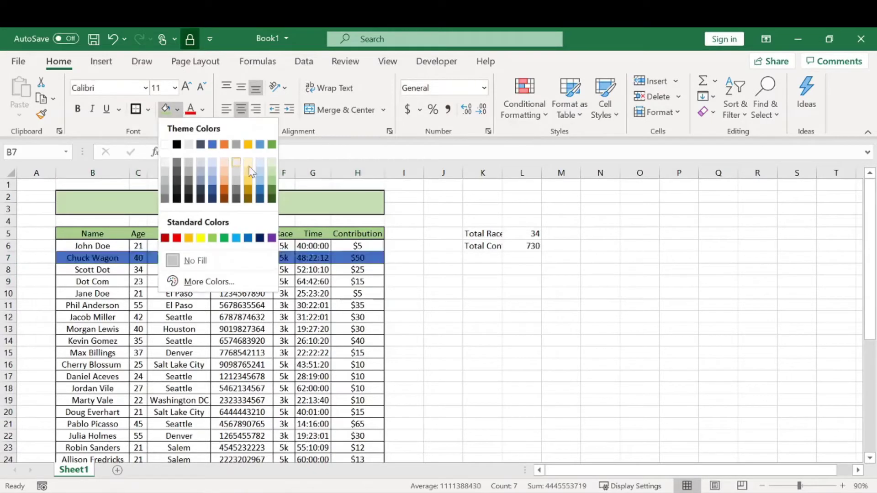
left_click(272, 160)
left_click(261, 361)
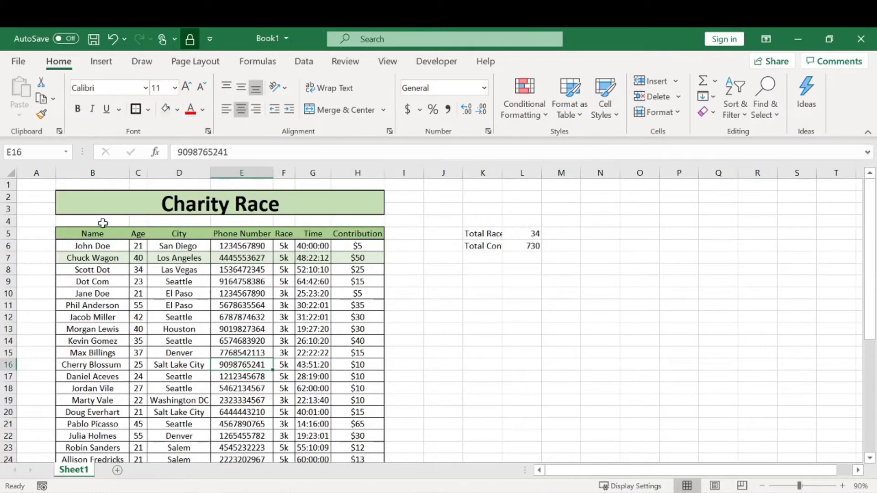
- Copy the formatting of rows B6:H7 onto the remaining data rows B8:H39 with Format Painter for alternating green bands
scroll(176, 338, "down", 4)
scroll(176, 338, "up", 4)
left_click_drag(86, 246, 351, 264)
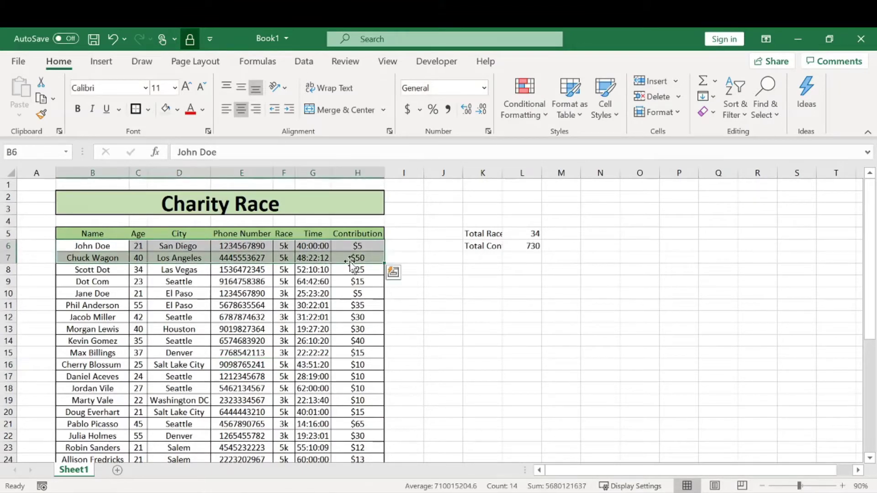
left_click(42, 120)
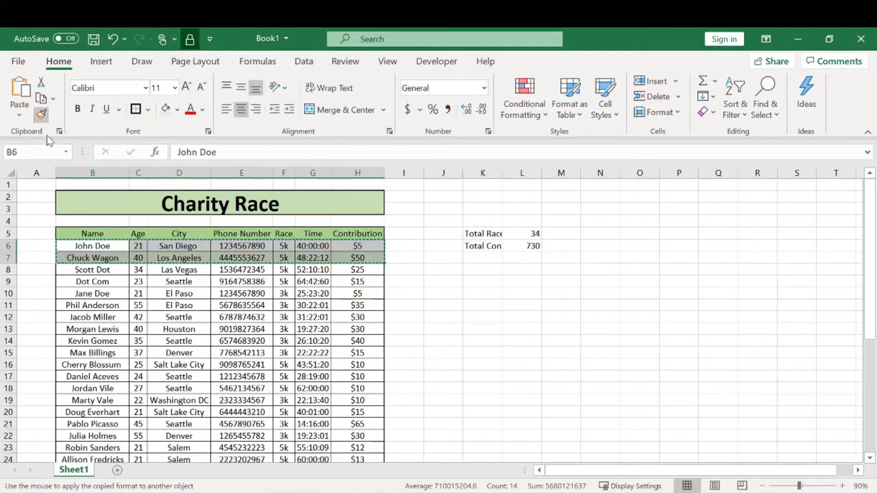
mouse_move(73, 270)
left_mouse_down()
mouse_move(352, 307)
mouse_move(358, 483)
mouse_move(359, 432)
left_mouse_up()
scroll(349, 349, "up", 6)
left_click(497, 309)
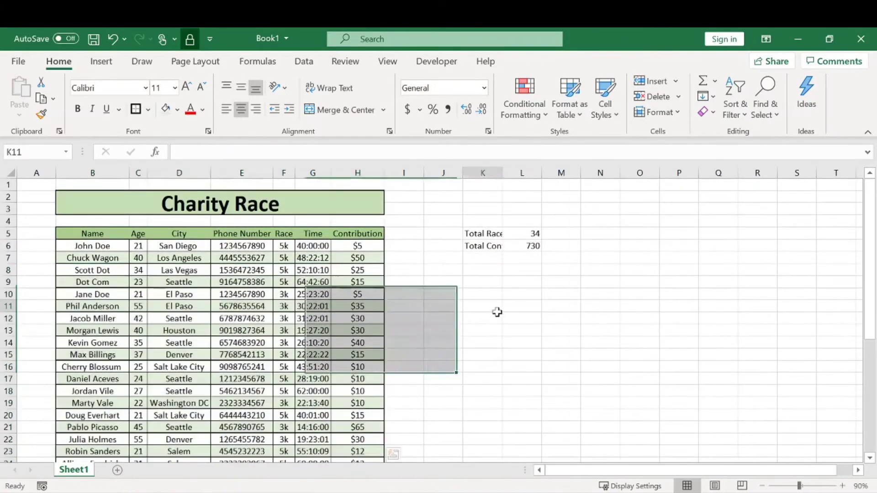
scroll(225, 295, "down", 3)
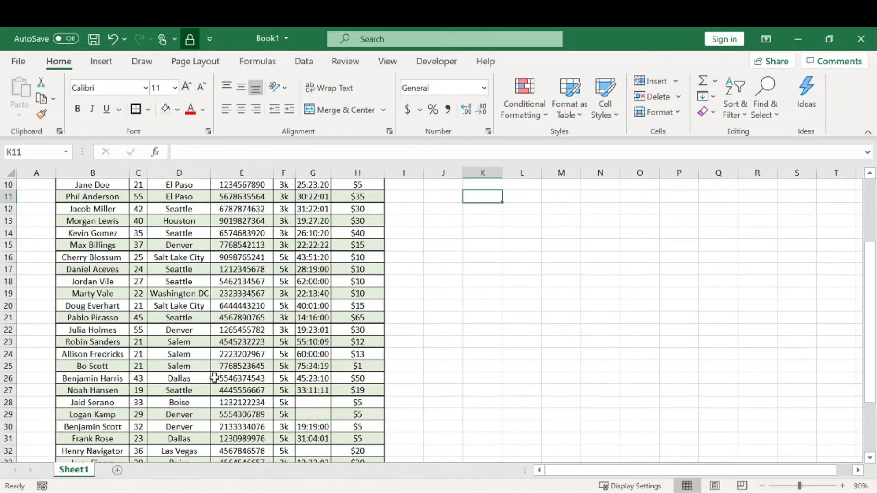
scroll(214, 378, "down", 4)
scroll(229, 364, "up", 7)
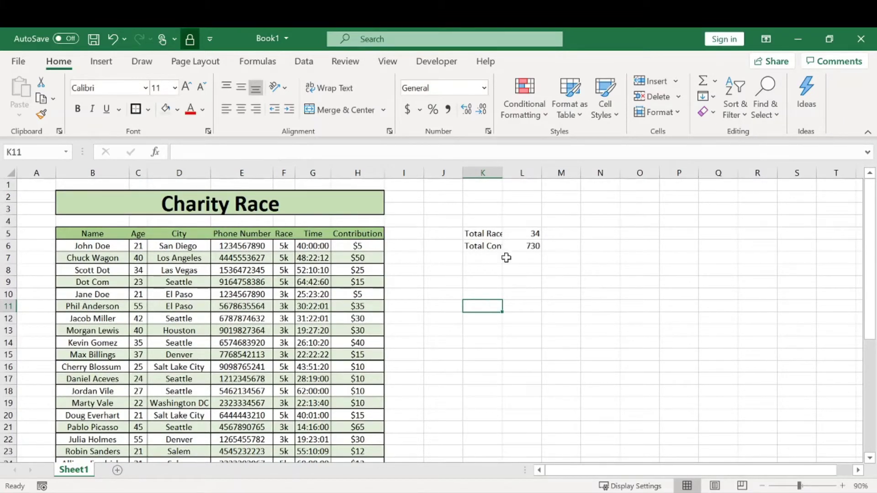
- Format the total contribution in L6 as currency with no decimal places and autofit column K
left_click(521, 247)
left_click(484, 88)
left_click(476, 182)
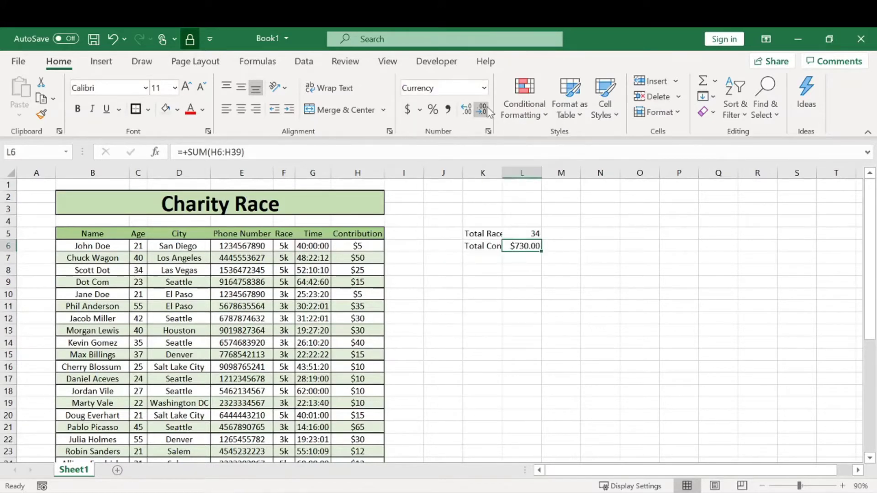
double_click(502, 172)
left_click(569, 270)
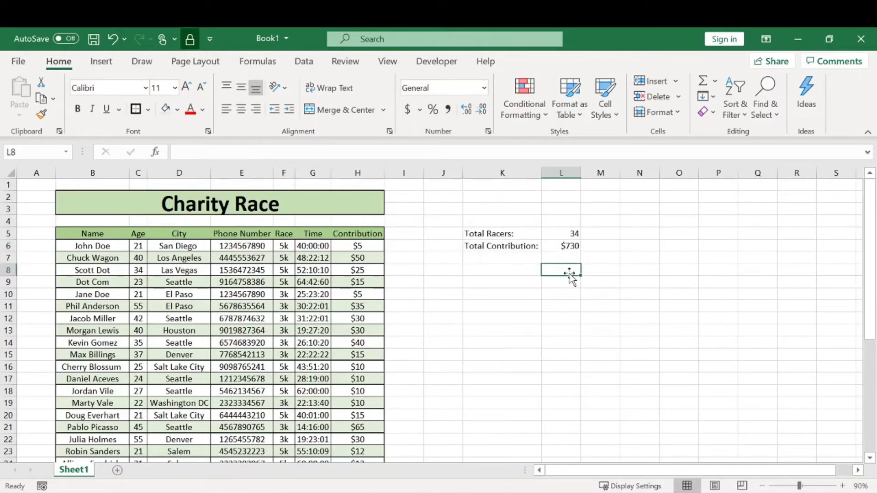
- Examine the Time column of the race table for racers with blank finish times
left_click(574, 247)
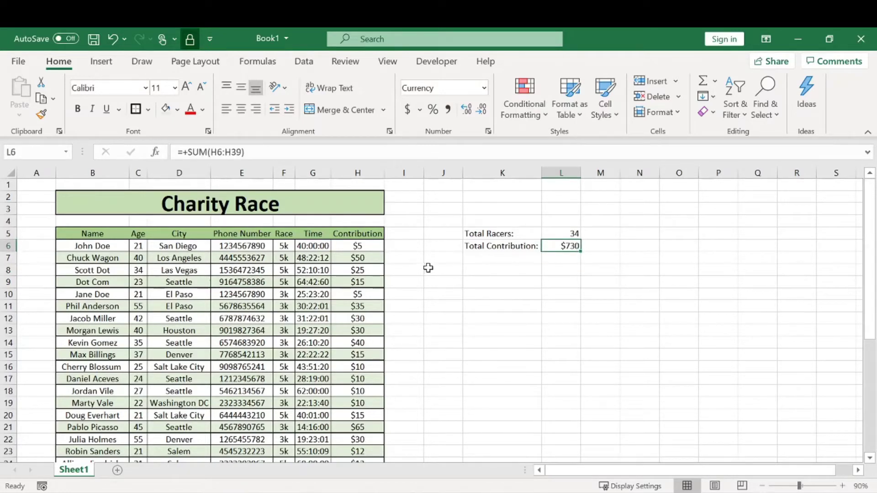
scroll(437, 269, "down", 1)
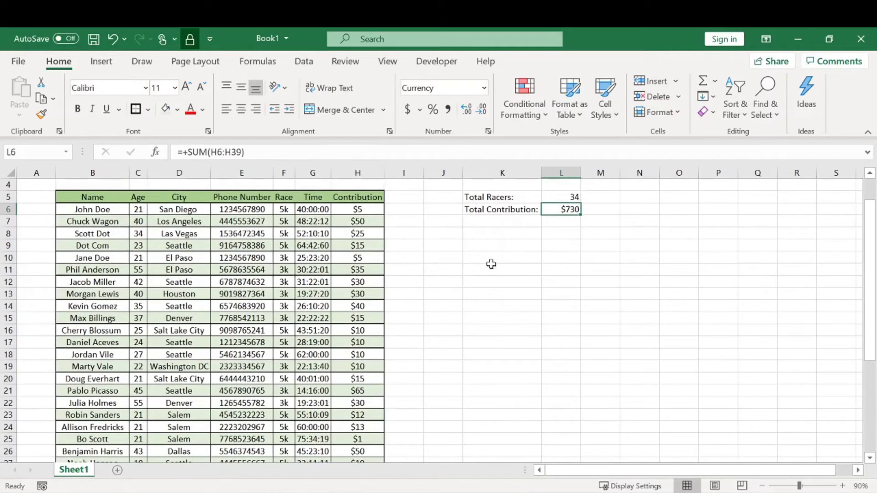
left_click(503, 222)
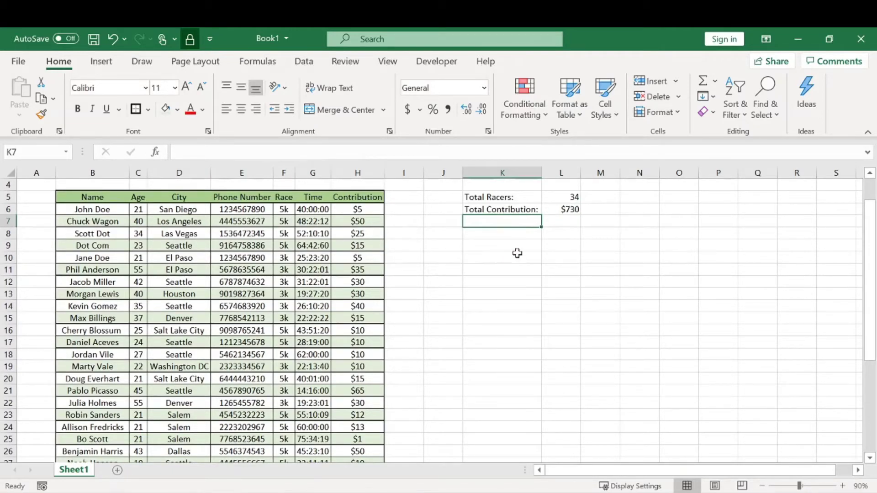
scroll(329, 259, "down", 5)
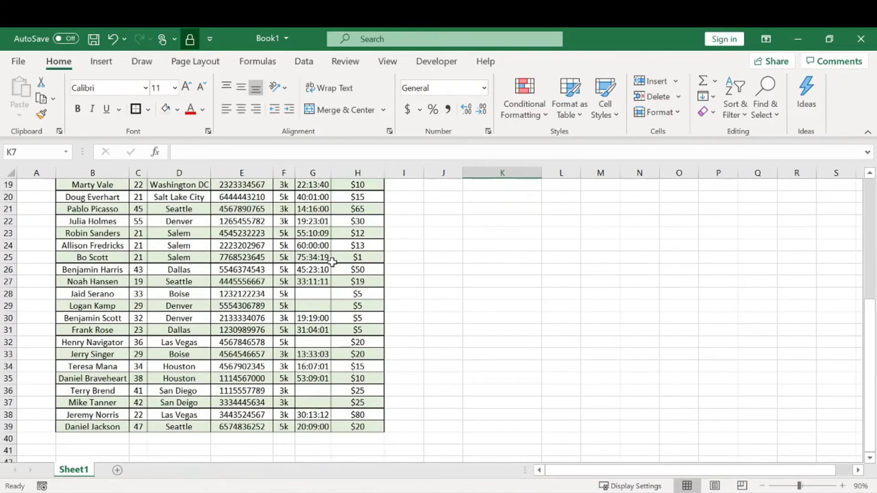
scroll(330, 262, "up", 6)
scroll(326, 266, "down", 6)
left_click_drag(314, 292, 313, 306)
left_click_drag(325, 392, 318, 401)
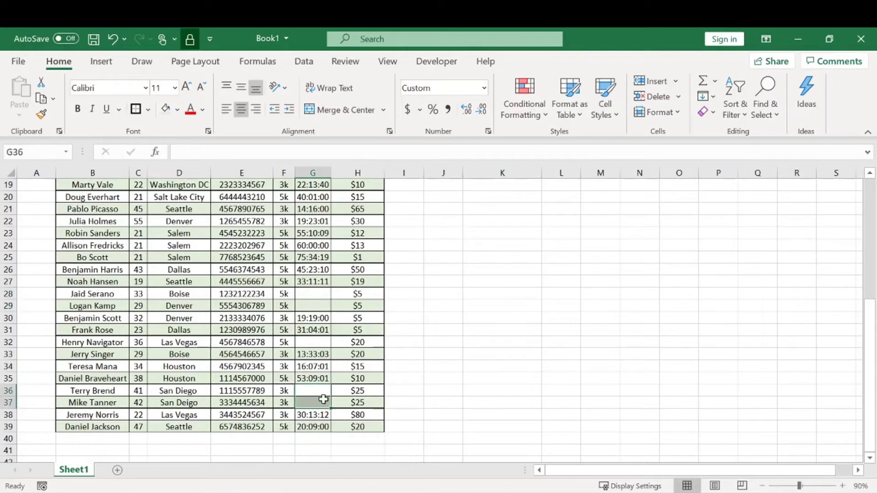
scroll(424, 290, "up", 6)
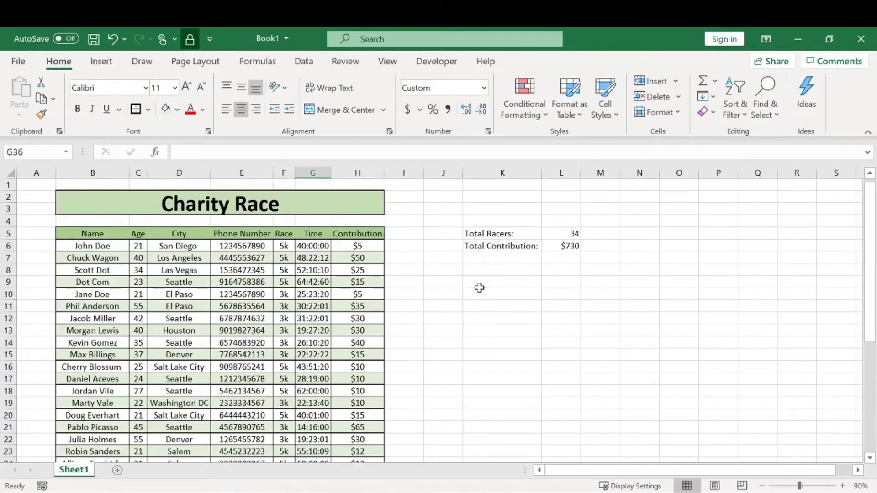
- Enter the label "Racers Who Didn't Finish:" in K7
left_click(487, 262)
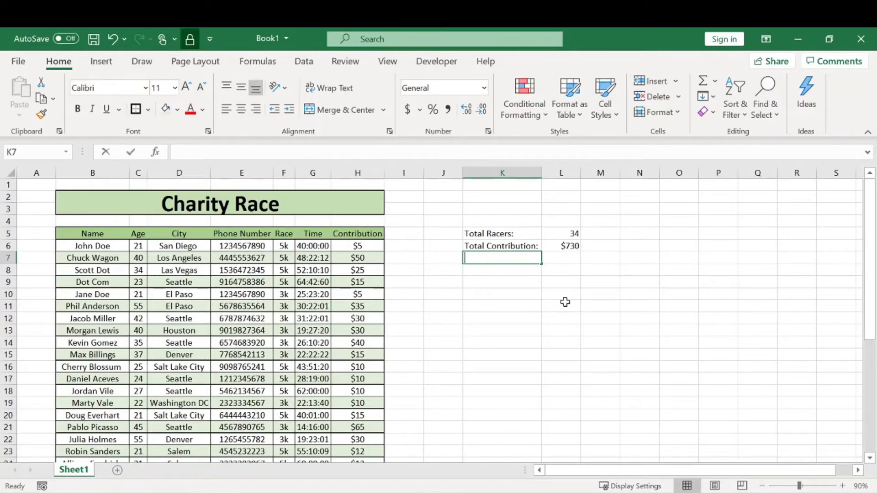
type("Racers W")
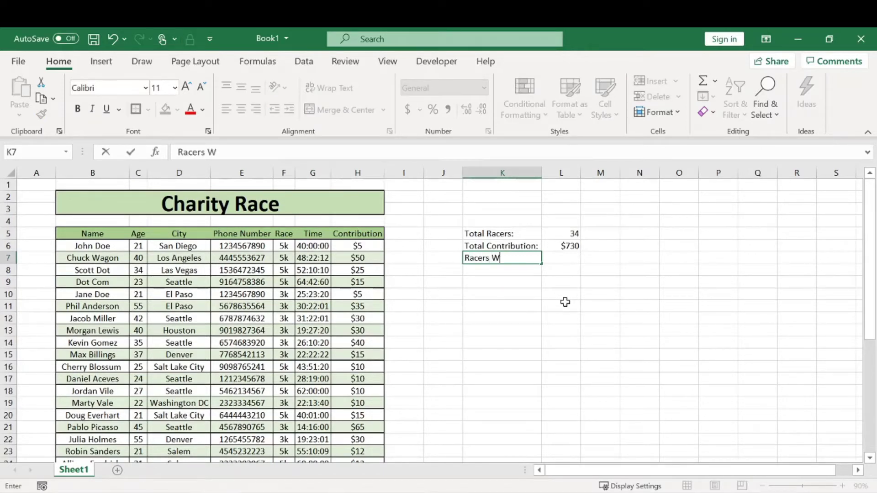
type("ho Didn't Fins")
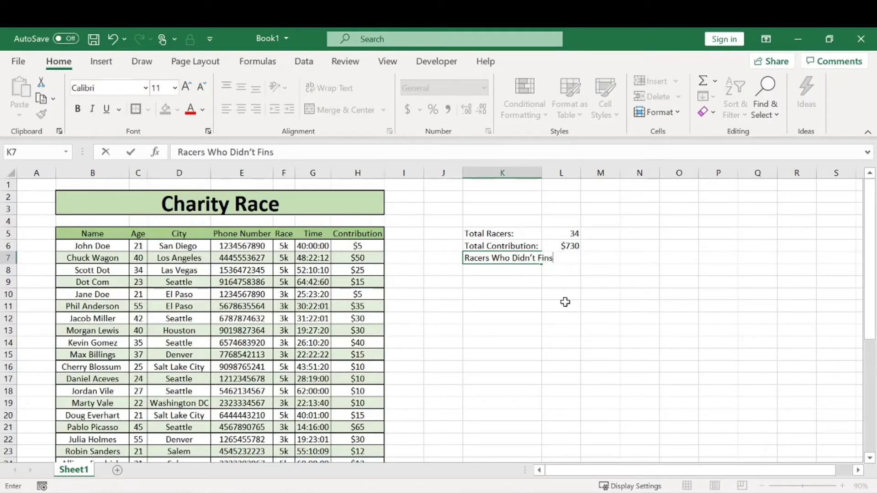
type("ish:")
key("Return")
- Count the blank Time cells in L7 with =COUNTBLANK(G6:G39) and autofit column K to the new label
key("Right")
key("Up")
key("Up")
key("Down")
type("=")
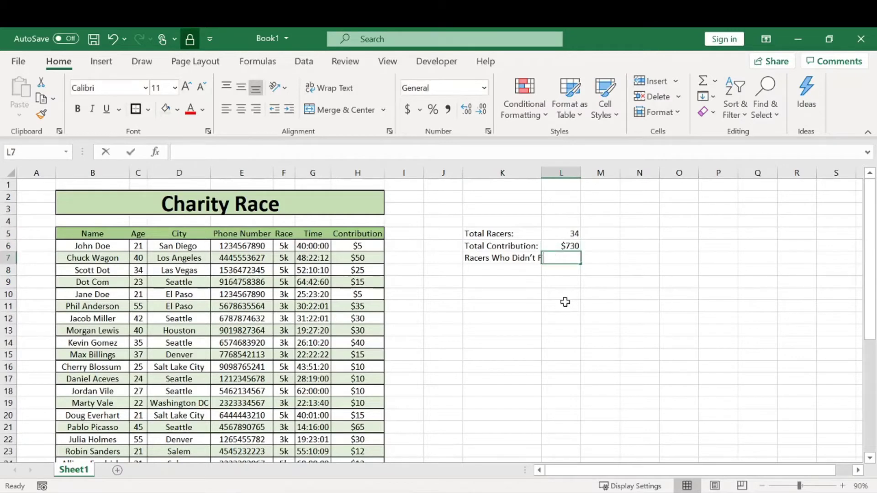
type("coun")
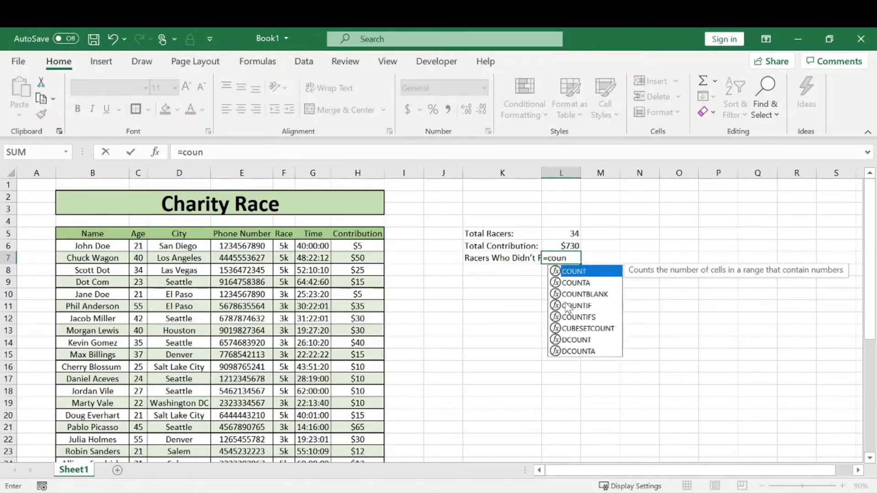
left_click(593, 295)
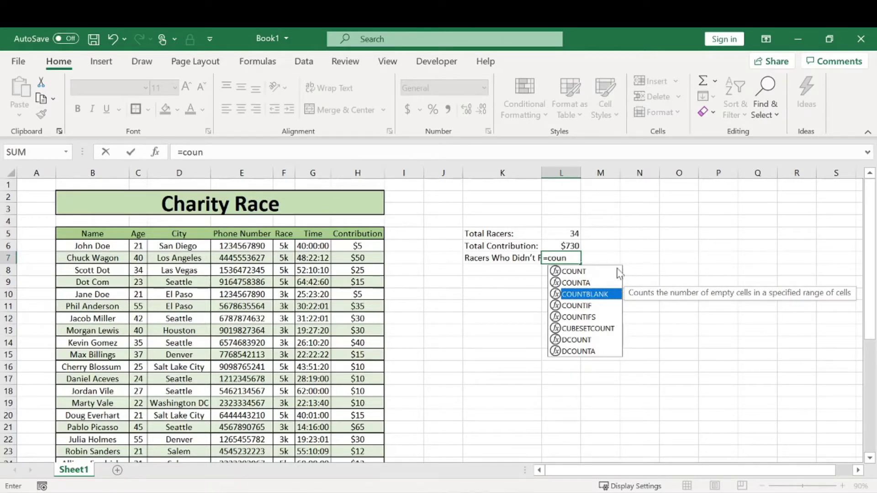
key("Tab")
left_click_drag(308, 246, 316, 451)
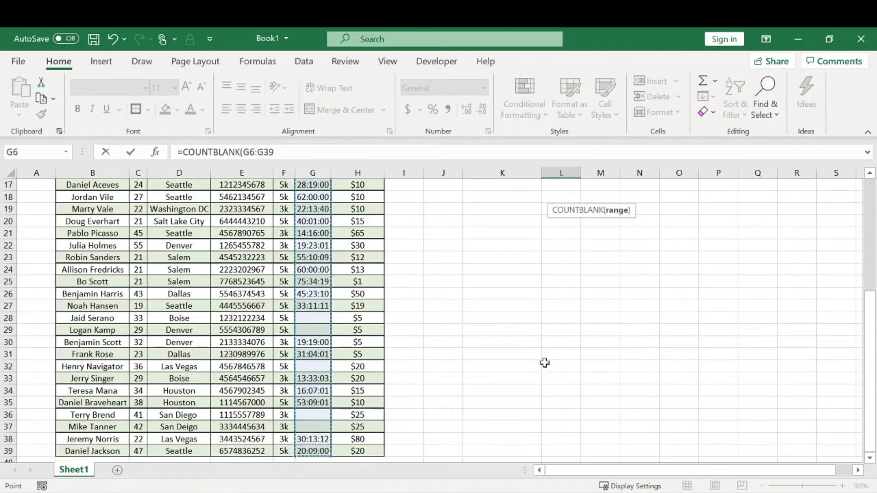
key("Return")
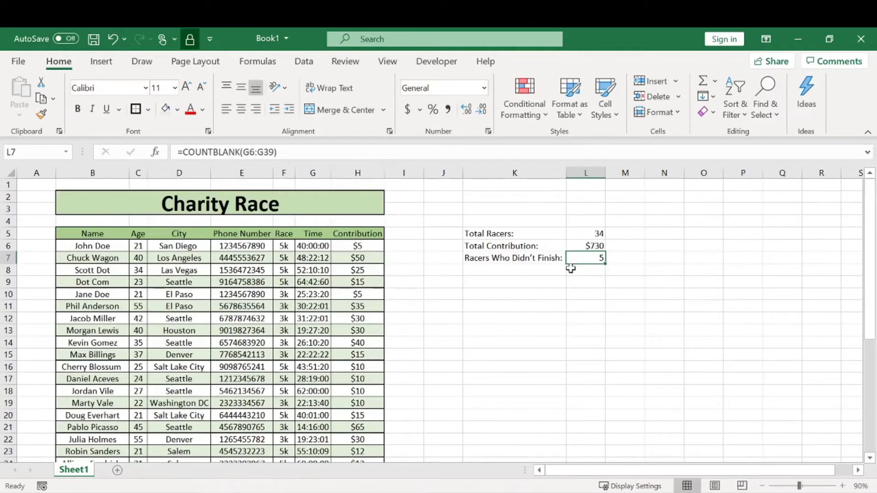
- Check the blank count in L7 against the empty Time cells in column G
left_click(562, 293)
left_click(626, 256)
left_click(565, 258)
left_click(586, 258)
scroll(423, 268, "down", 6)
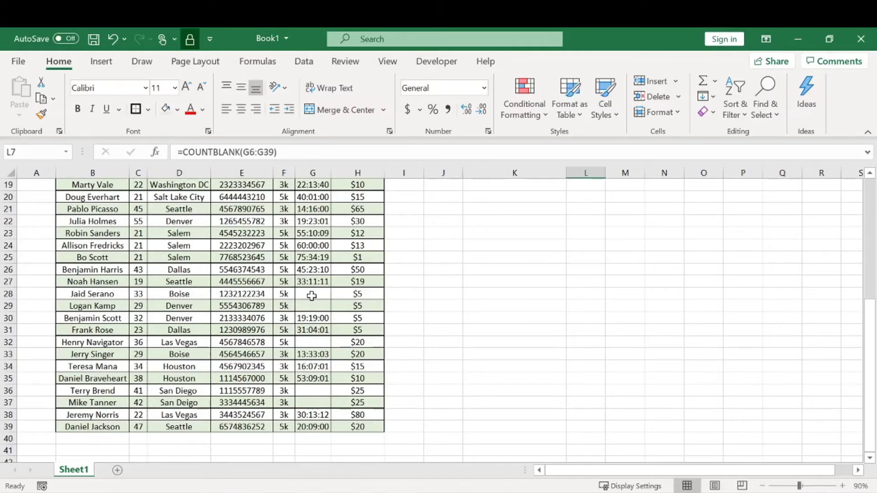
left_click(314, 304)
left_click(317, 343)
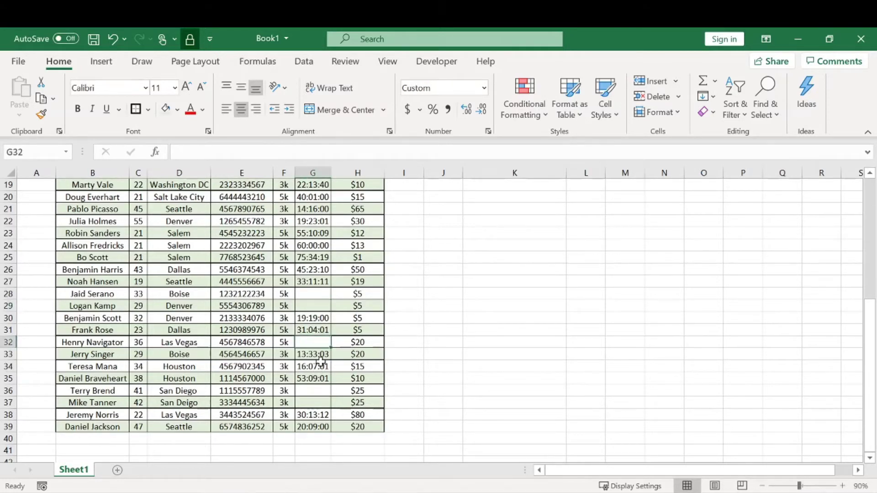
left_click(325, 400)
scroll(331, 369, "up", 6)
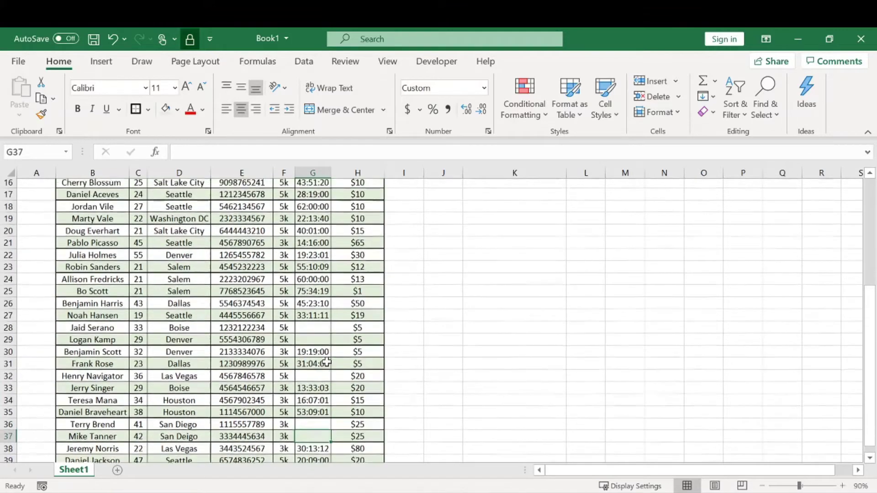
scroll(329, 347, "up", 1)
left_click(555, 273)
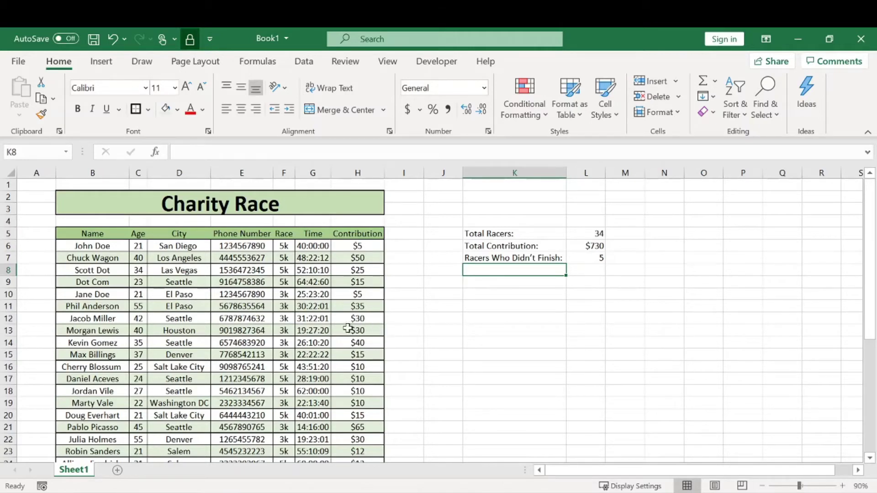
left_click(371, 378)
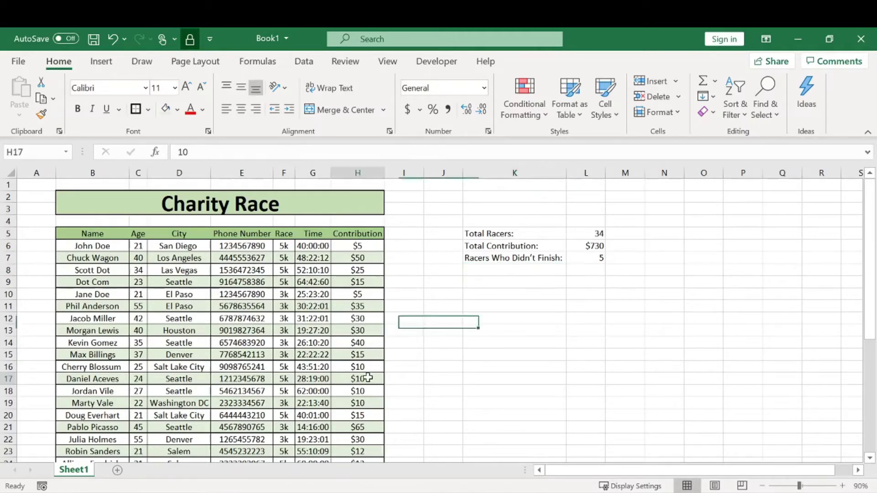
left_click(522, 274)
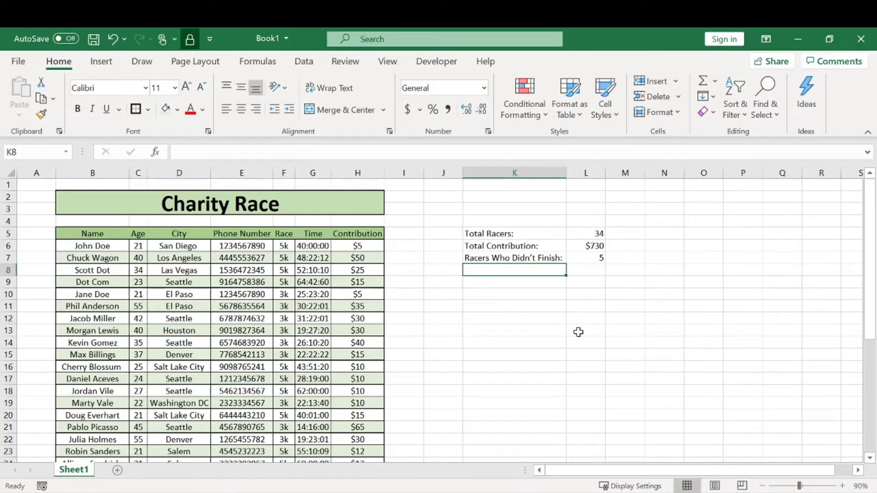
- Enter the label "Racers of $10:" in K8
type("Racers")
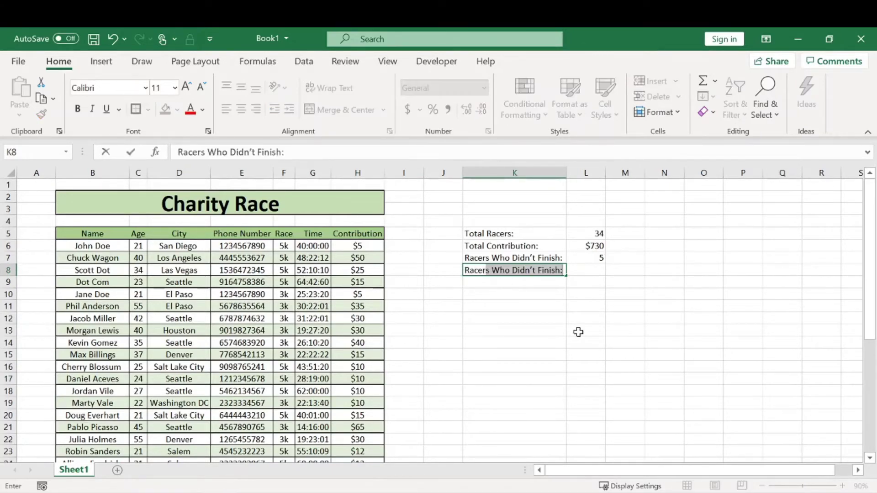
type(" of")
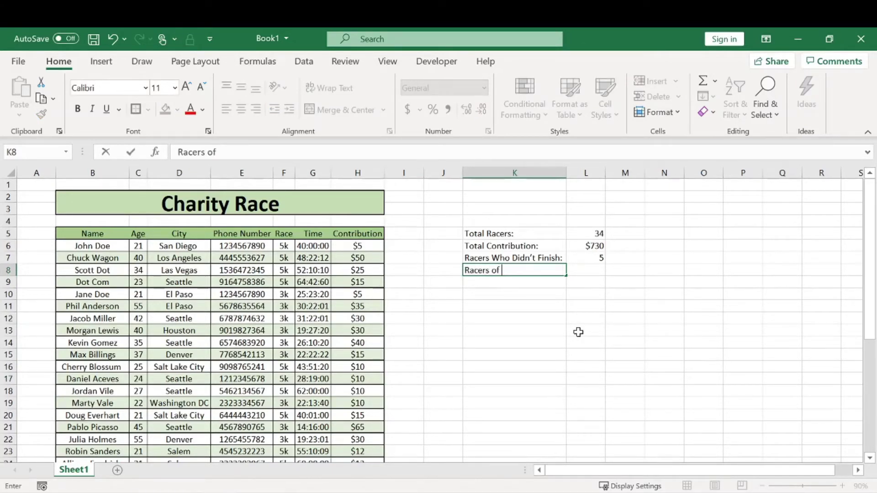
type(" $10:")
key("Tab")
- Count the $10 contributions in L8 with =COUNTIF(H6:H39,"$10")
type("=count")
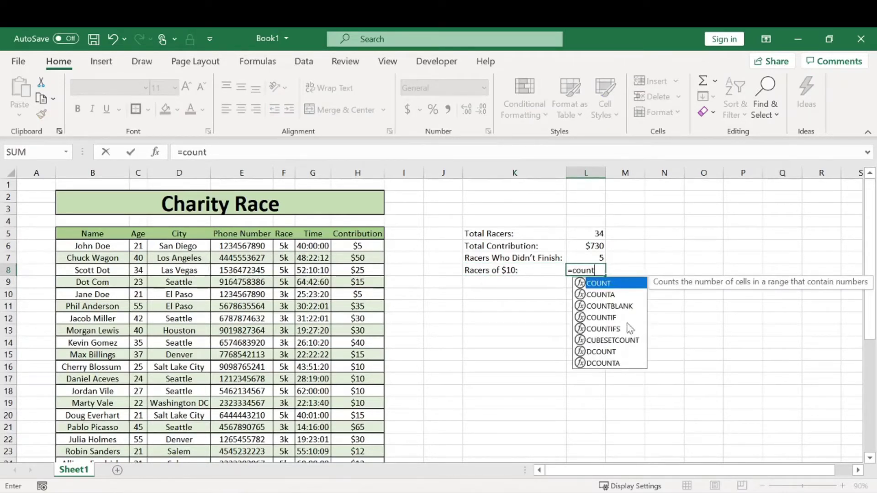
left_click(620, 319)
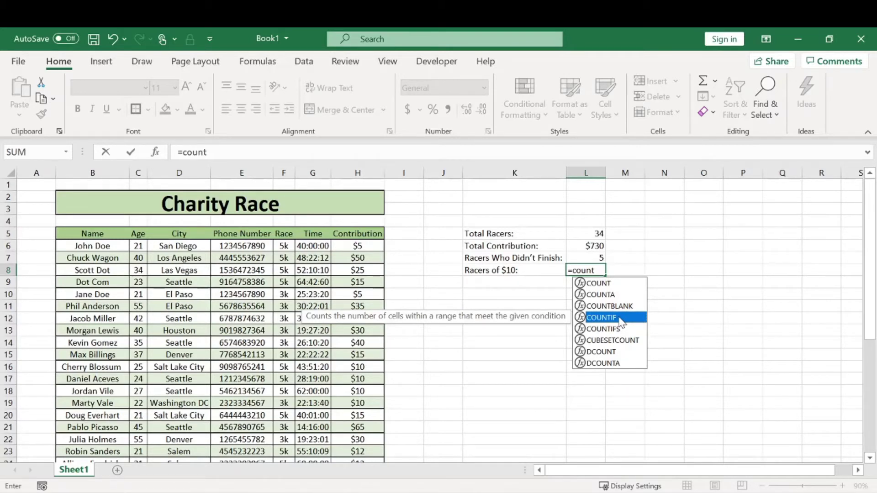
double_click(601, 318)
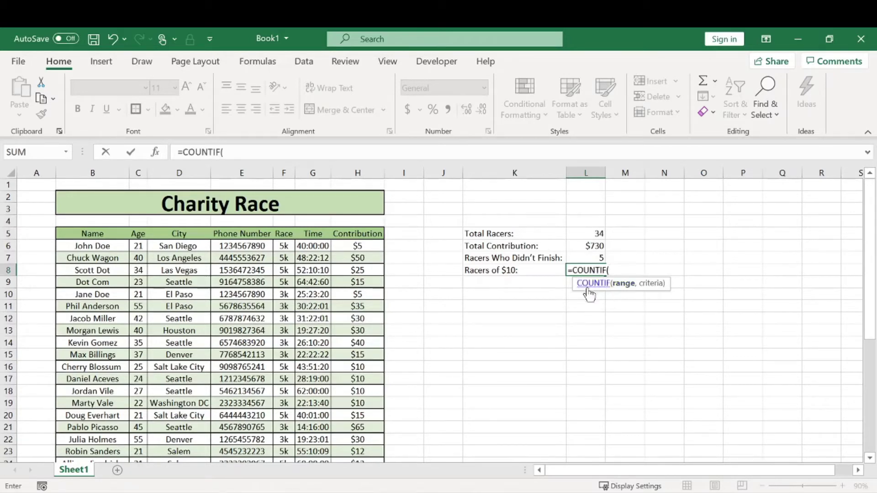
left_click_drag(356, 246, 361, 439)
type(",\"$10")
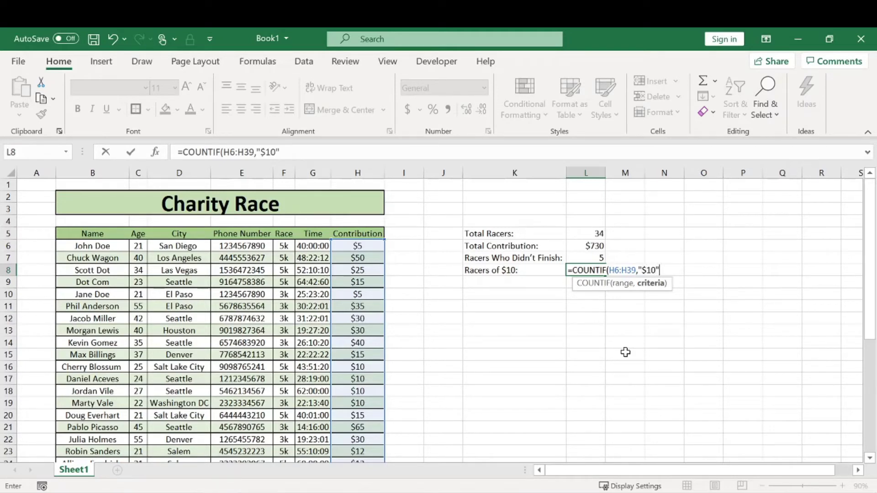
key("Return")
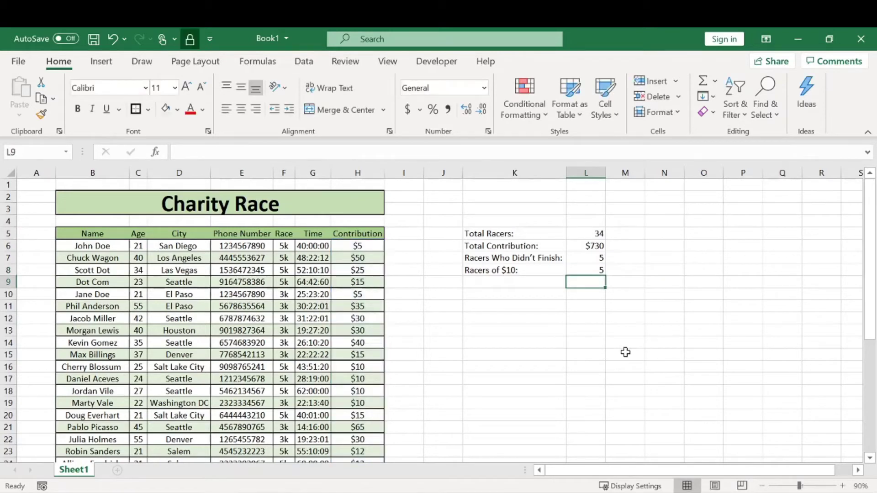
- Check the COUNTIF result in L8 against the $10 entries in the Contribution column
left_click(595, 270)
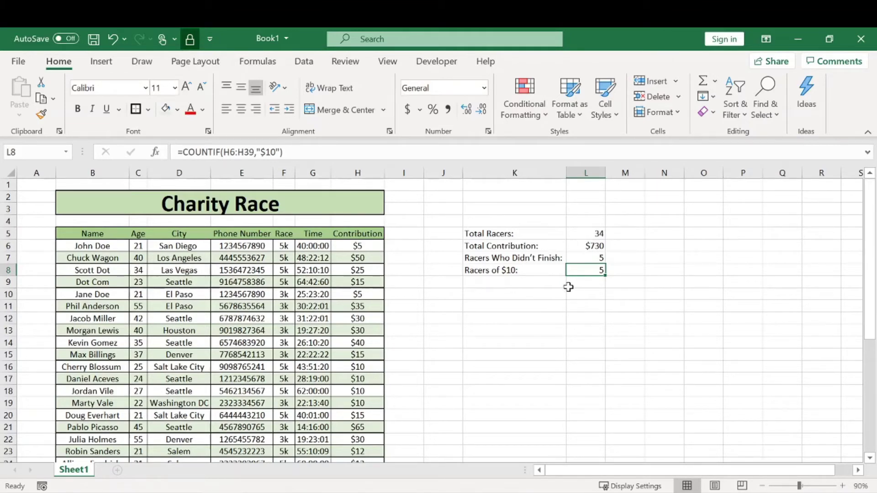
left_click(364, 367)
left_click(367, 378)
left_click(367, 390)
left_click(369, 402)
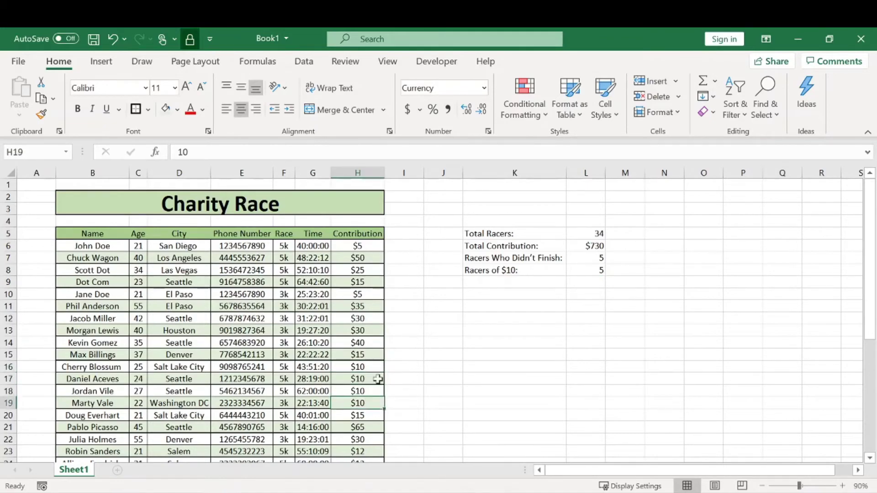
scroll(374, 392, "down", 6)
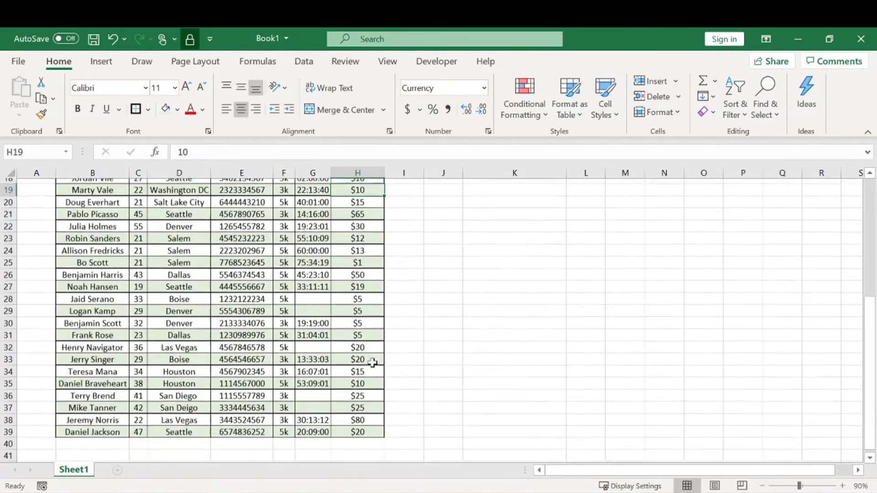
left_click(363, 377)
scroll(385, 401, "up", 2)
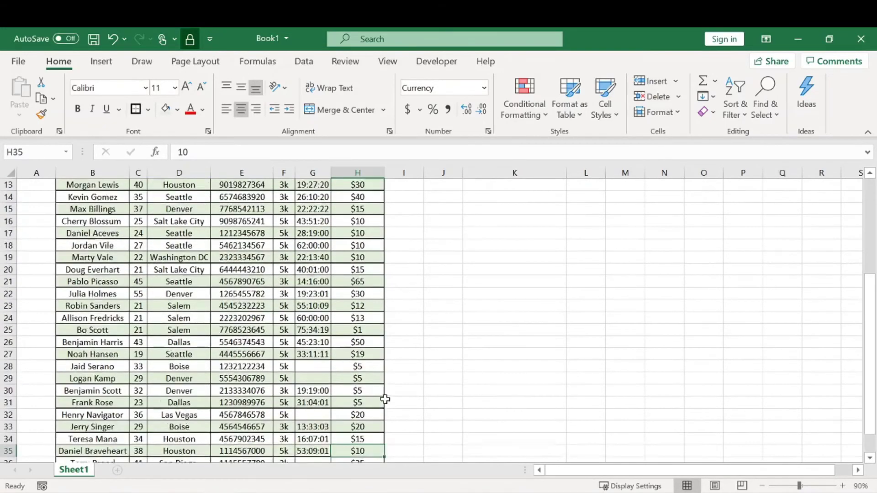
scroll(385, 401, "up", 4)
left_click(558, 273)
left_click(588, 269)
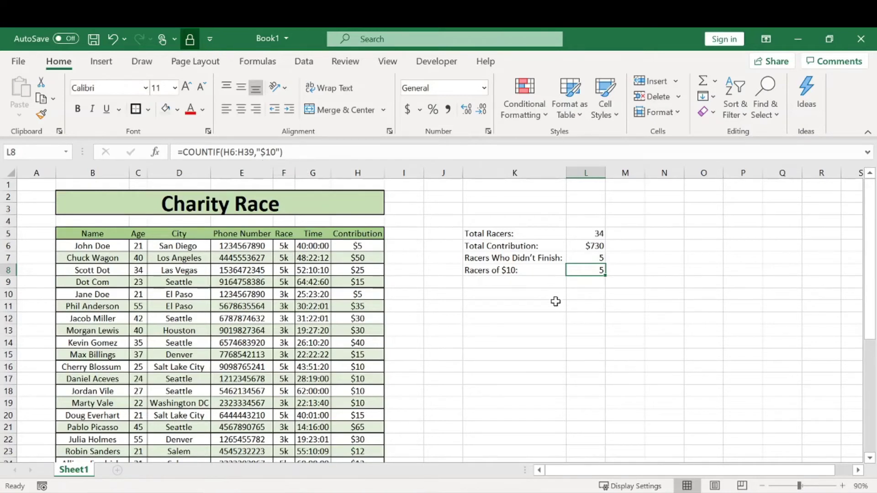
- Add filters to the race table's header row, B5:H5
left_click(523, 284)
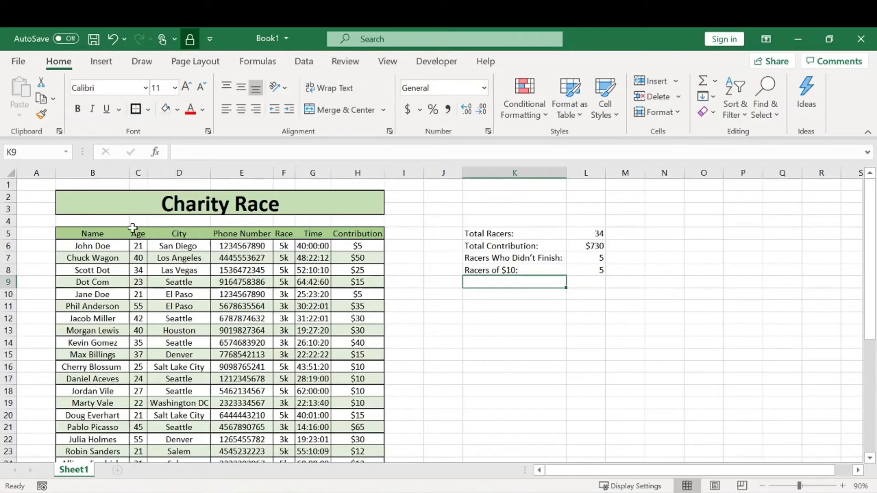
left_click_drag(90, 233, 364, 231)
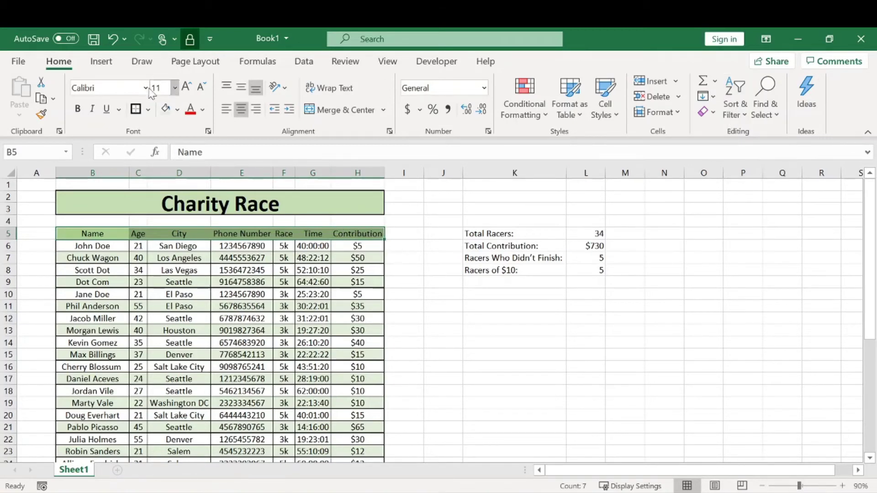
left_click(737, 109)
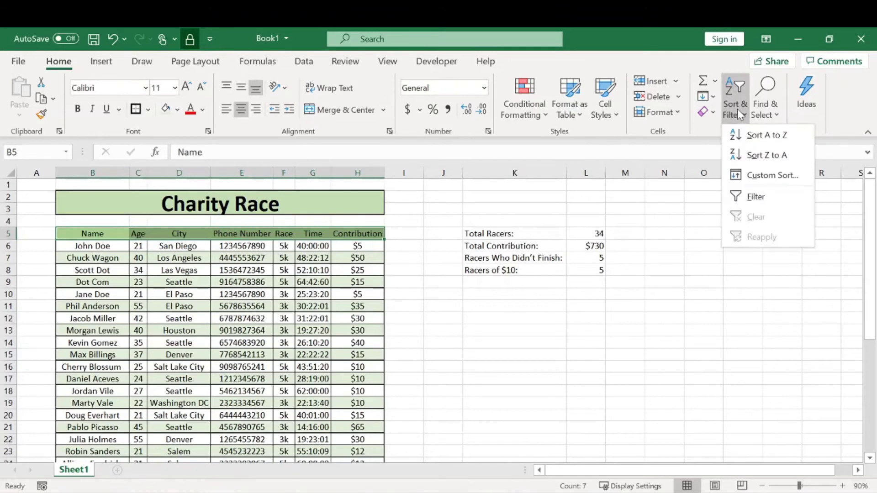
left_click(757, 199)
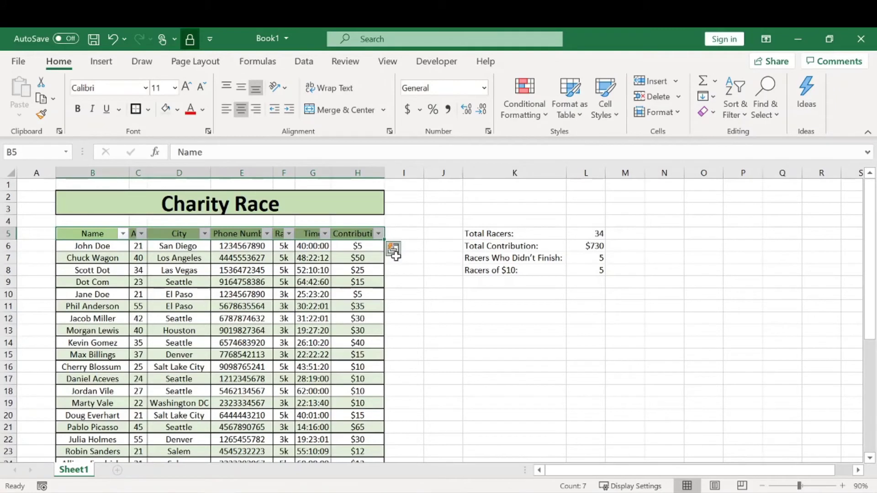
left_click(416, 292)
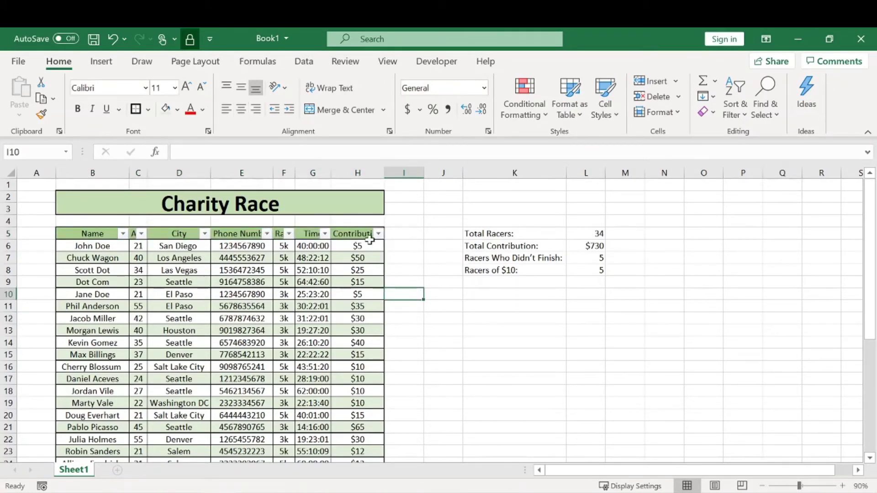
left_click(597, 269)
left_click(515, 292)
left_click(498, 283)
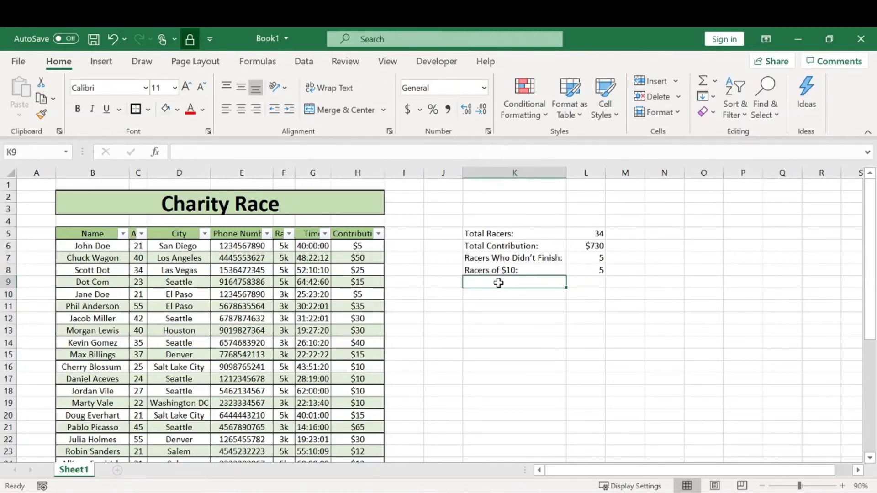
- Filter the Contribution column to show only the $10 entries
left_click(378, 235)
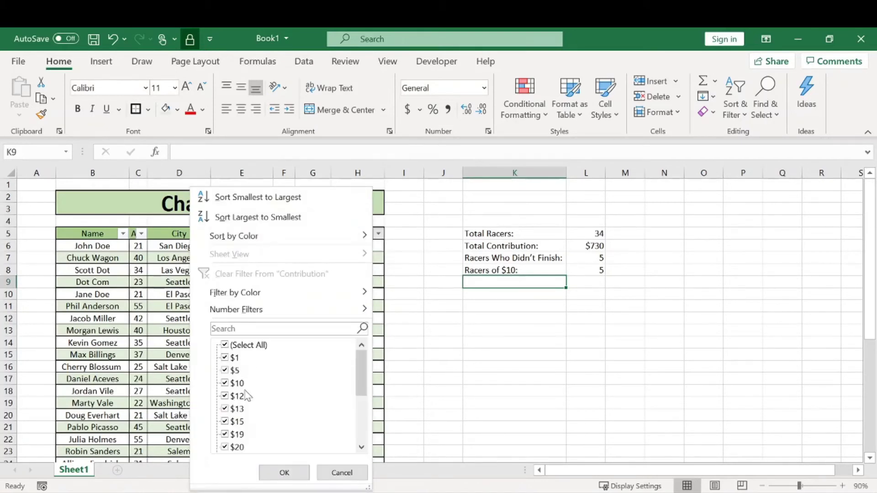
scroll(237, 439, "down", 2)
scroll(237, 440, "down", 1)
left_click(225, 346)
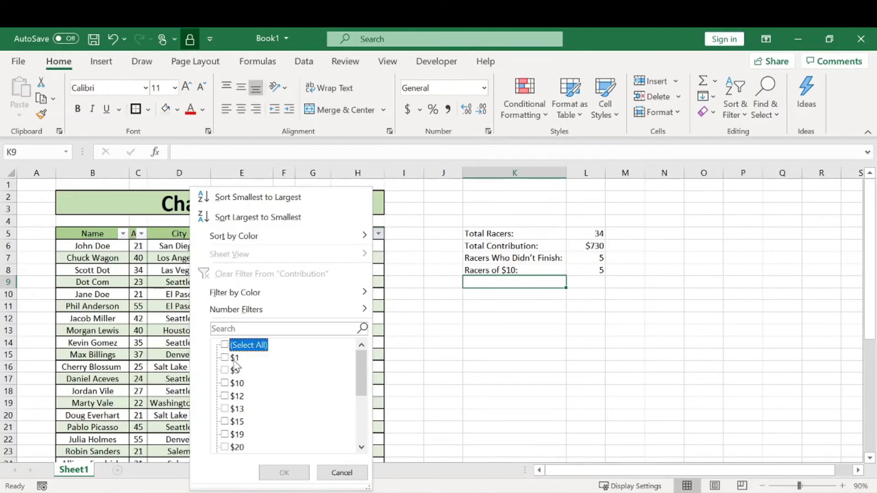
left_click(225, 385)
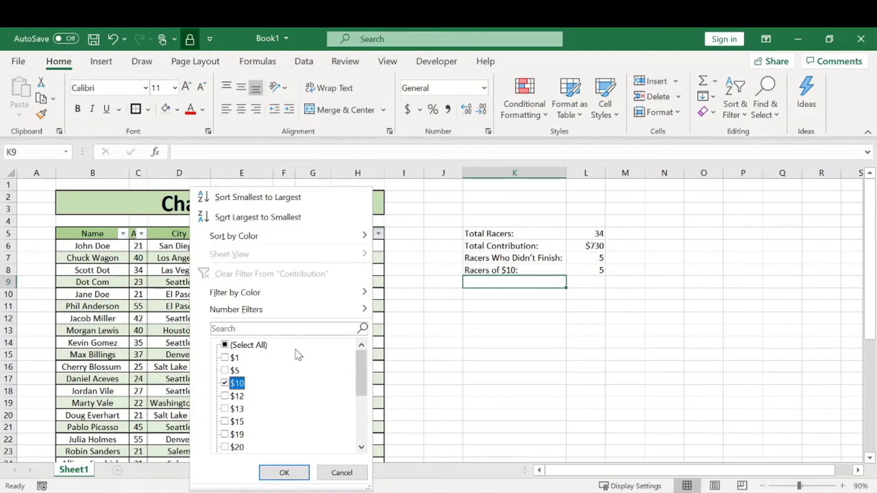
left_click(284, 472)
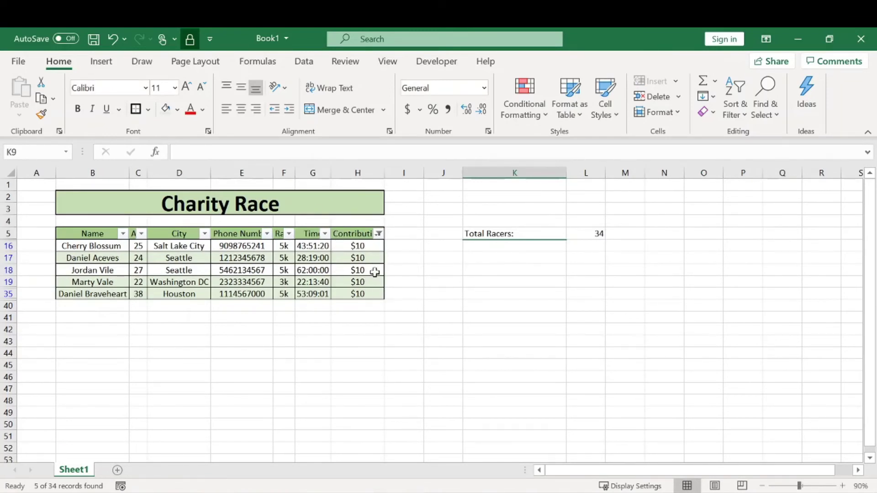
- Reselect all values in the Contribution filter to restore the full race table
left_click(378, 233)
left_click(225, 344)
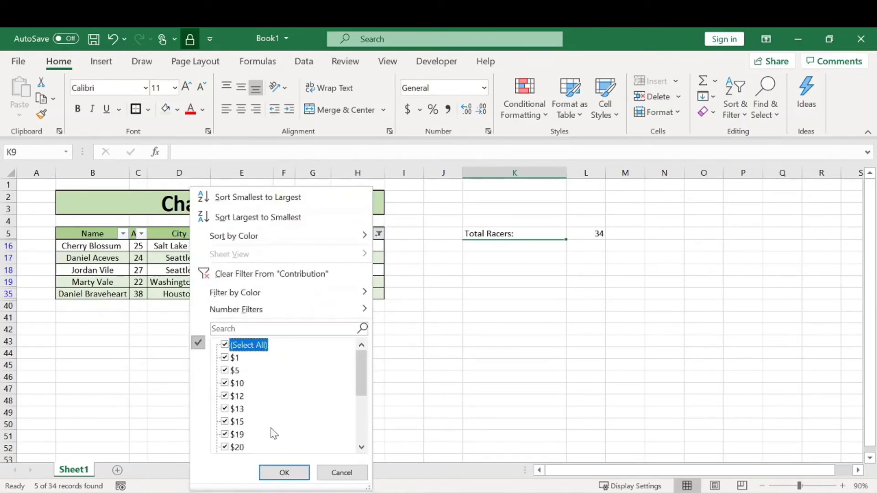
left_click(284, 472)
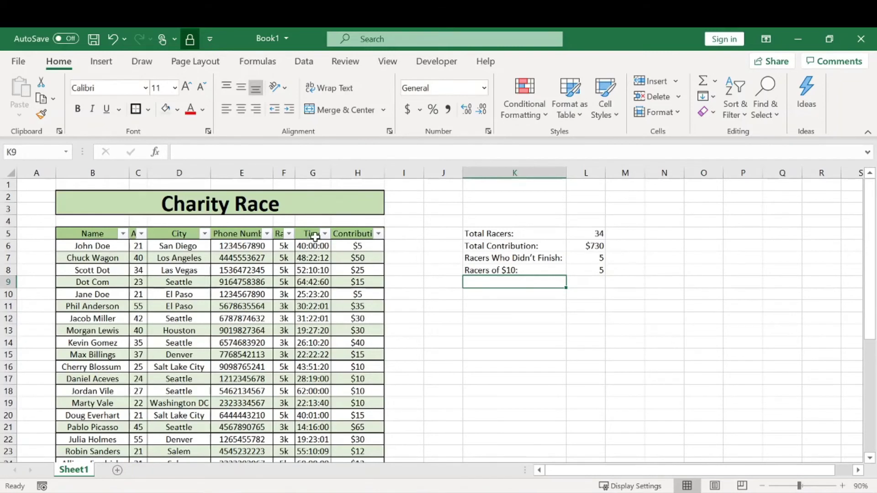
- Filter the City column to Seattle and check the count and contribution total of the filtered racers
left_click(204, 234)
left_click(56, 346)
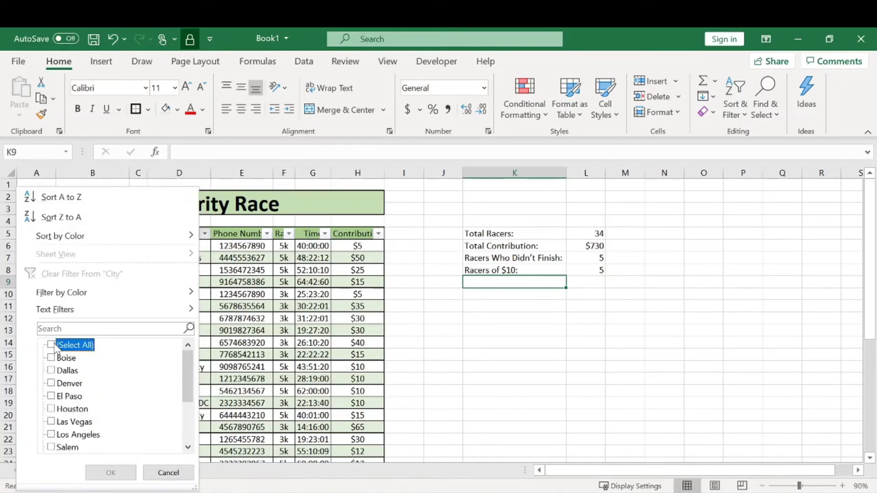
scroll(68, 421, "down", 2)
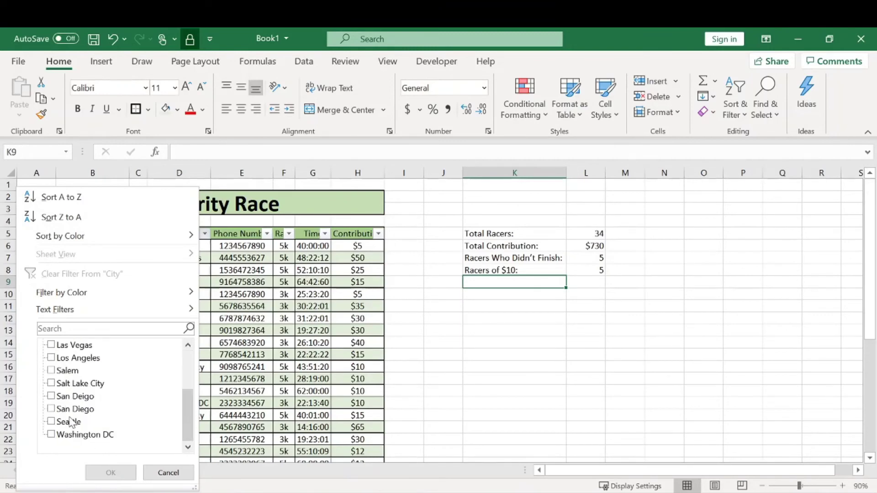
left_click(66, 421)
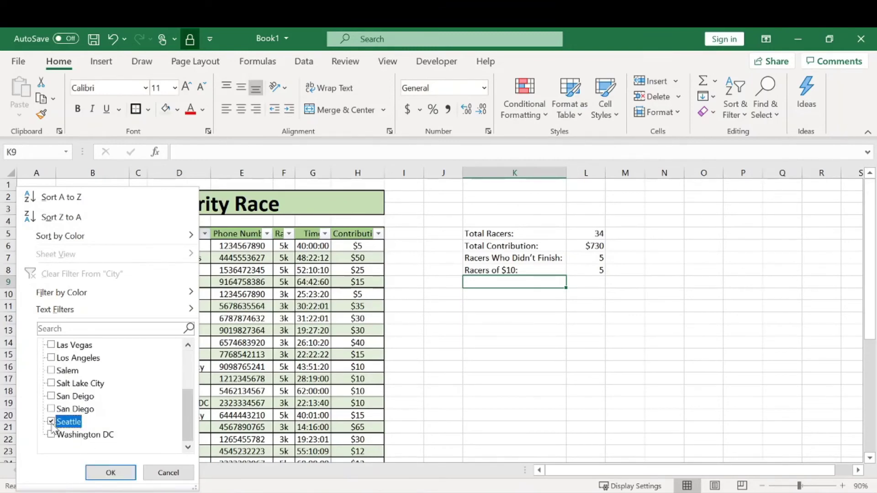
left_click(110, 472)
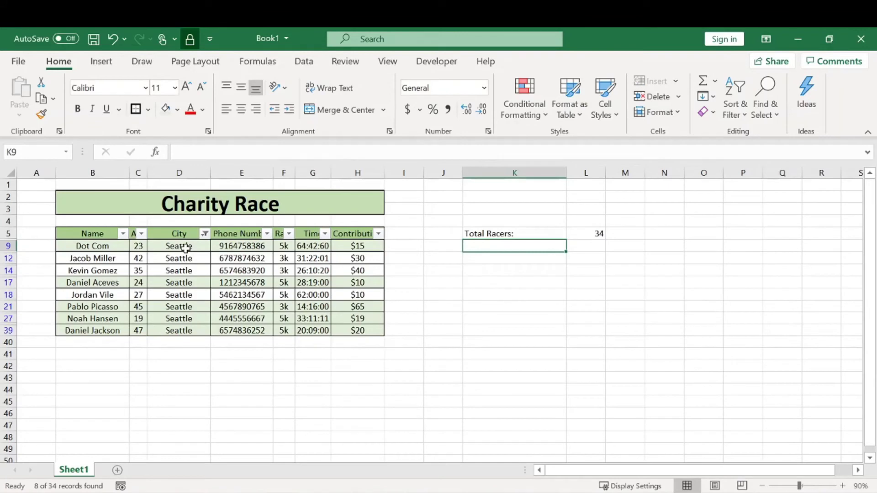
left_click_drag(185, 247, 181, 331)
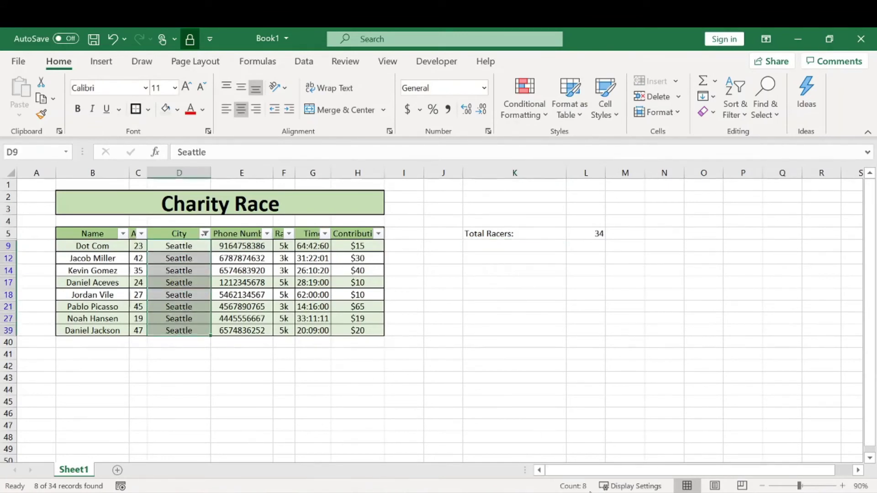
left_click_drag(363, 248, 360, 330)
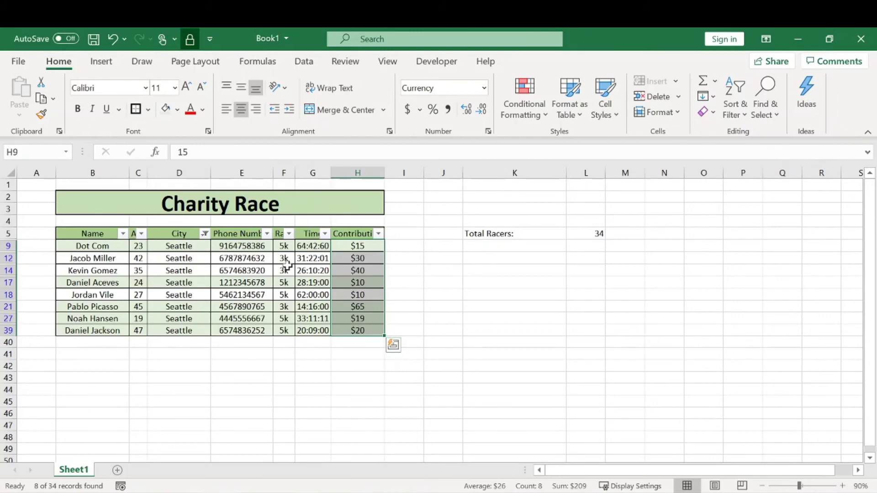
- Reselect all cities in the City filter to show every racer again
left_click(204, 233)
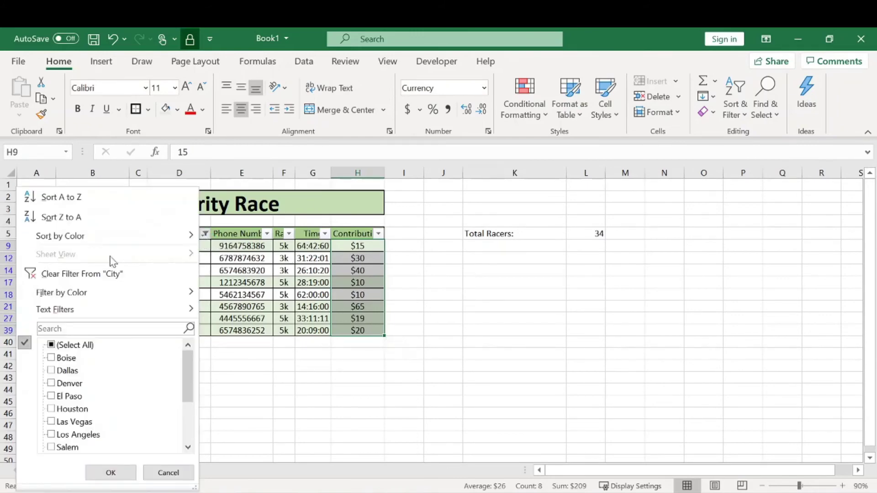
left_click(62, 350)
left_click(111, 473)
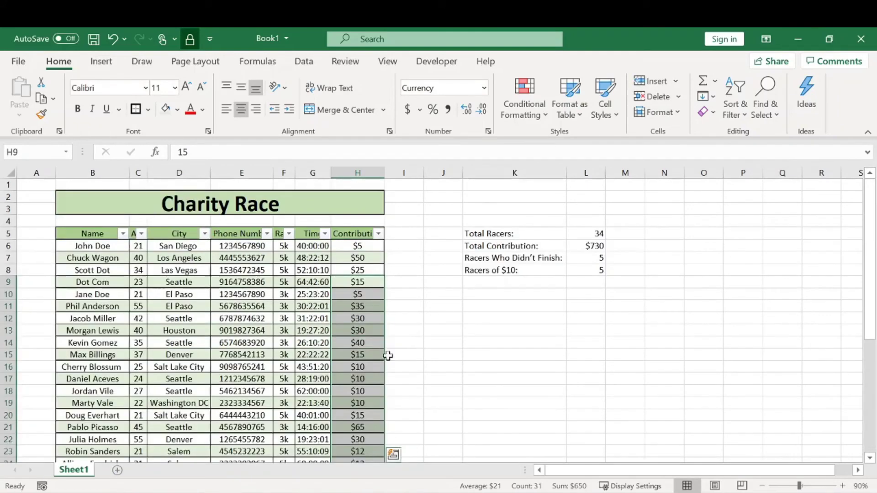
left_click(453, 305)
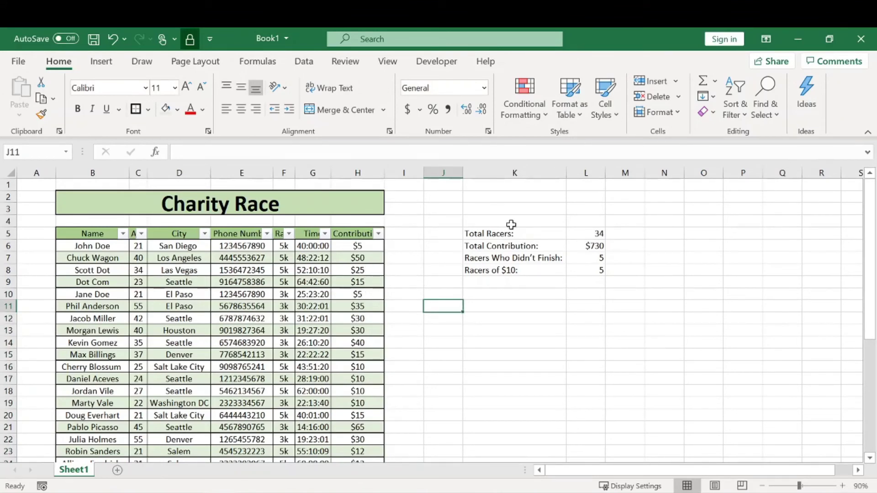
- Filter the Name column to only the first racer listed and check the Total Racers entry beside the table
left_click(123, 233)
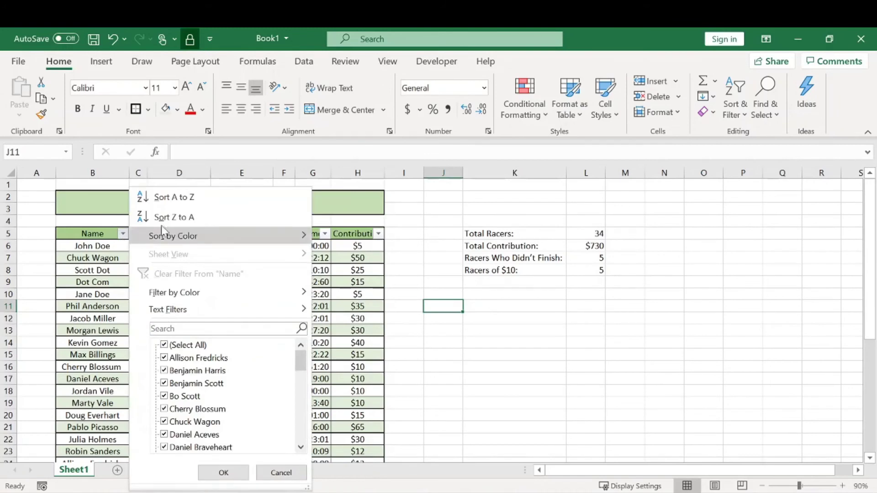
left_click(164, 345)
left_click(165, 357)
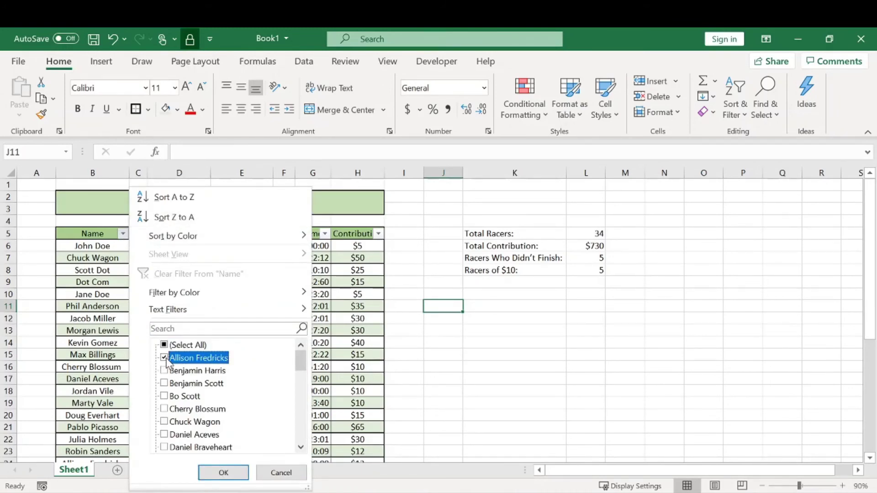
left_click(226, 474)
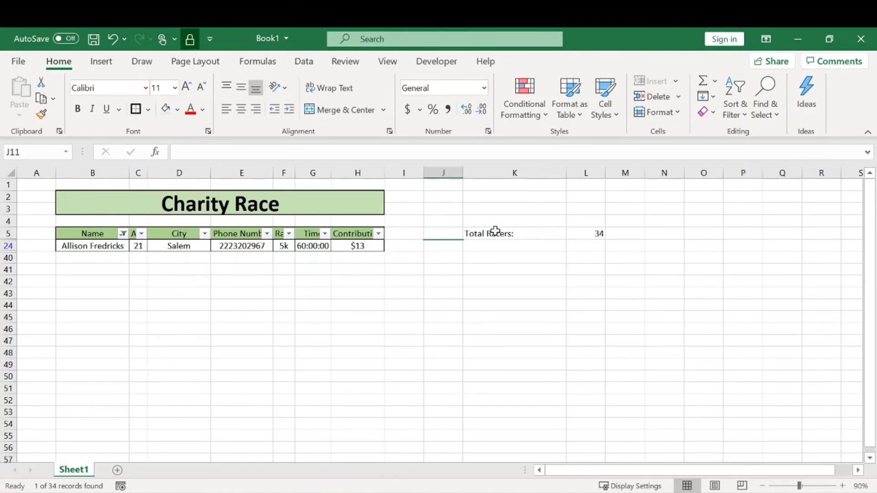
left_click_drag(493, 235, 595, 232)
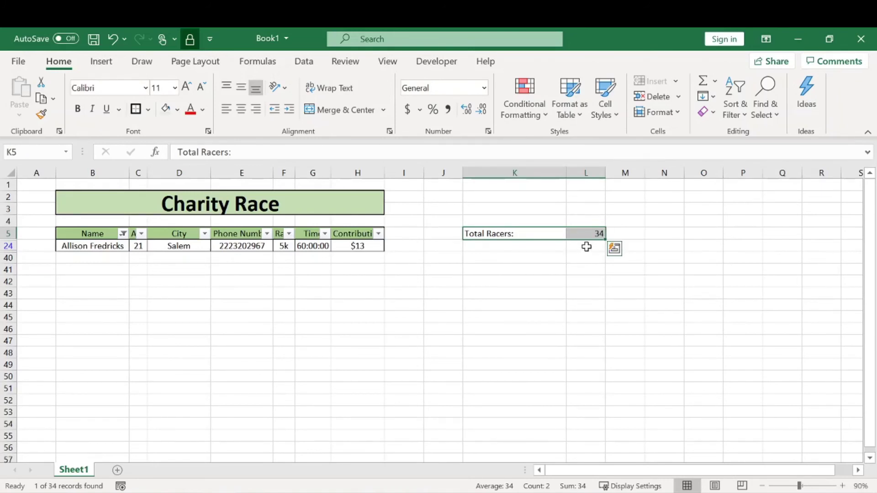
left_click(589, 244)
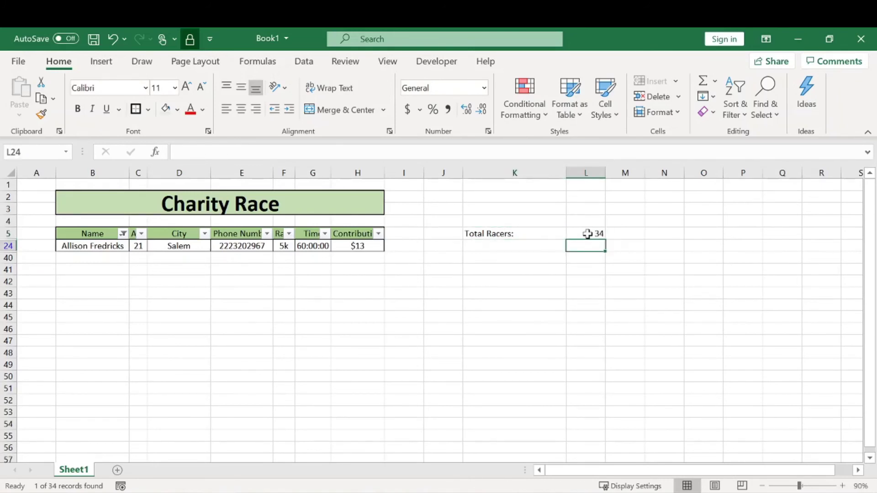
- Reselect all names in the Name filter to bring back the full race table
left_click(124, 233)
left_click(164, 345)
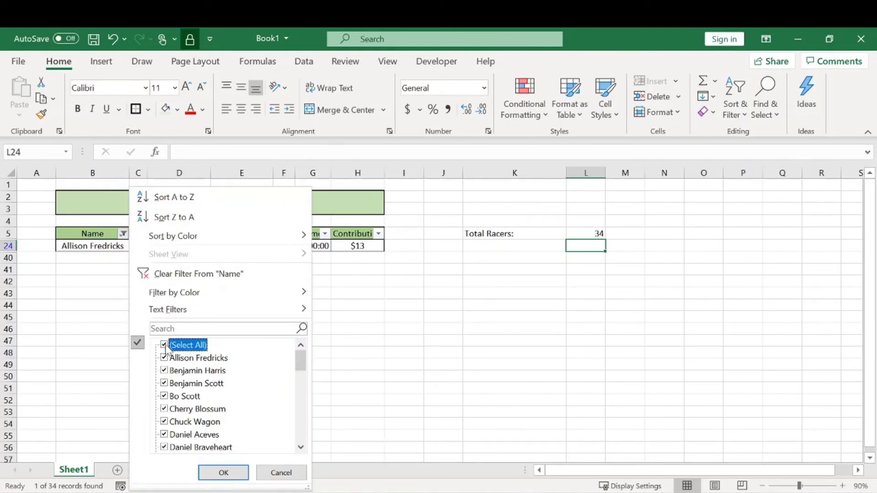
left_click(223, 473)
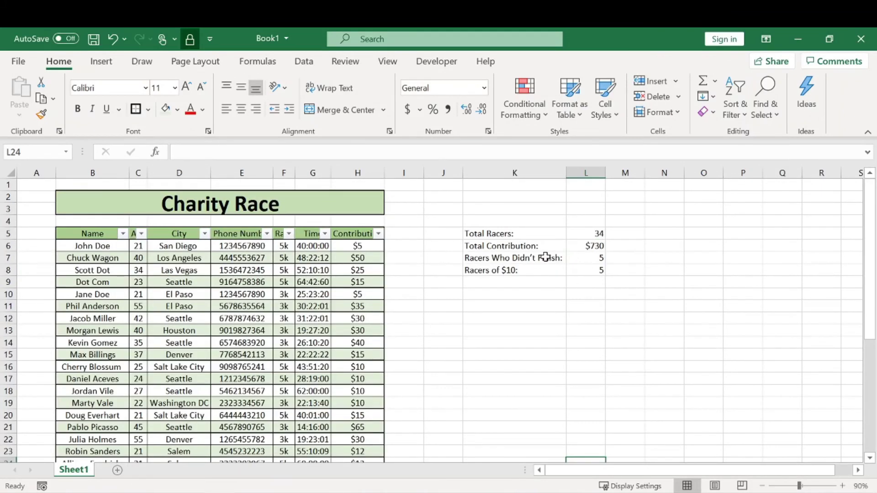
left_click_drag(600, 231, 490, 274)
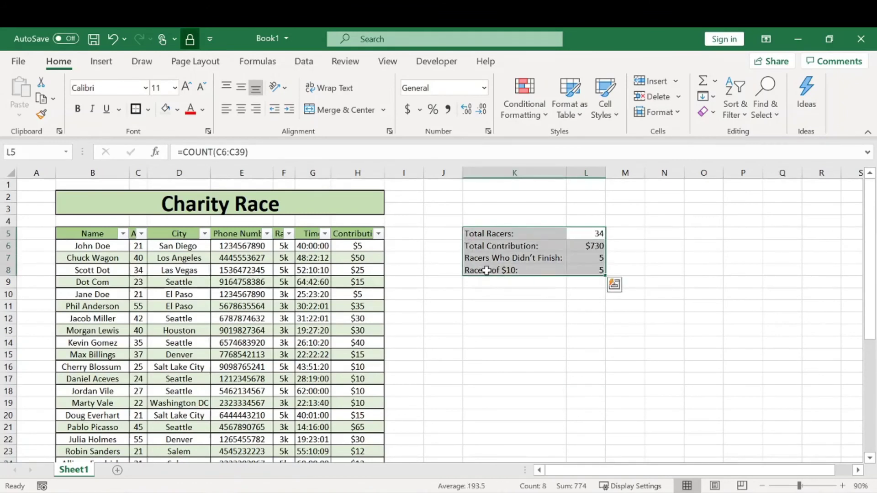
left_click(485, 316)
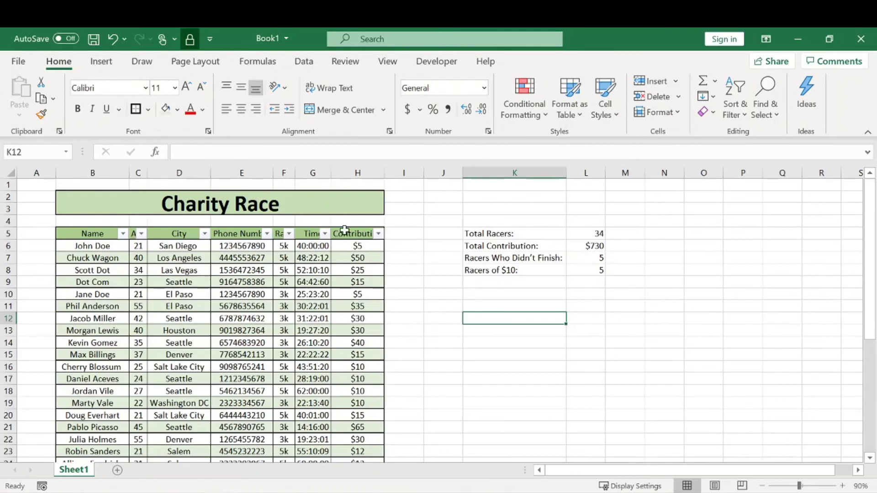
- Turn off filtering on the race table's header row, Name through Contribution
left_click_drag(95, 233, 378, 235)
left_click(735, 111)
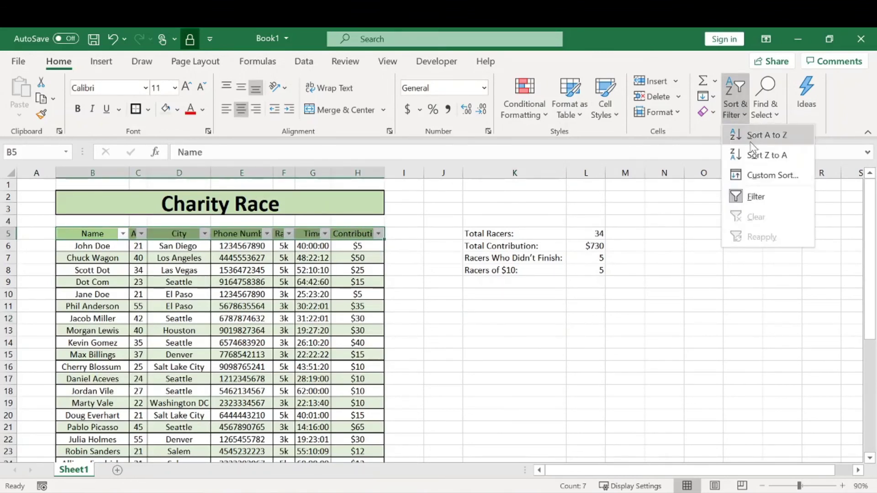
left_click(756, 197)
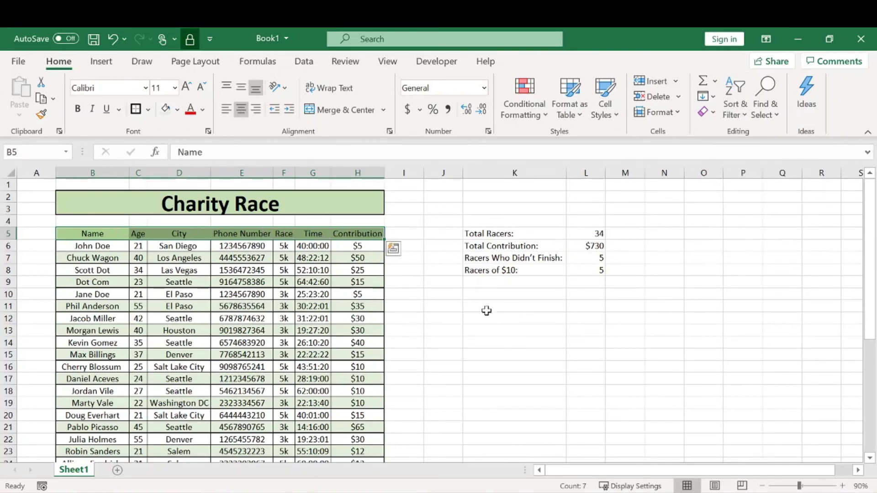
left_click(419, 285)
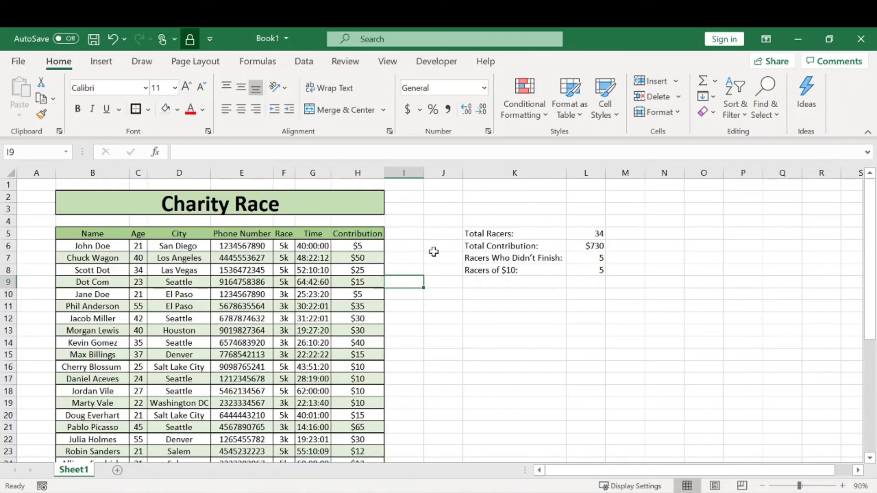
left_click_drag(405, 235, 445, 282)
left_click_drag(480, 234, 505, 249)
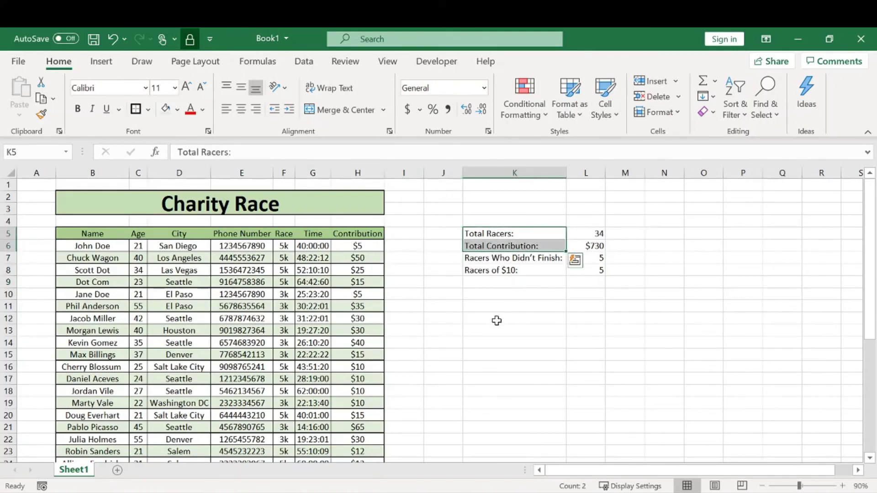
left_click(450, 295)
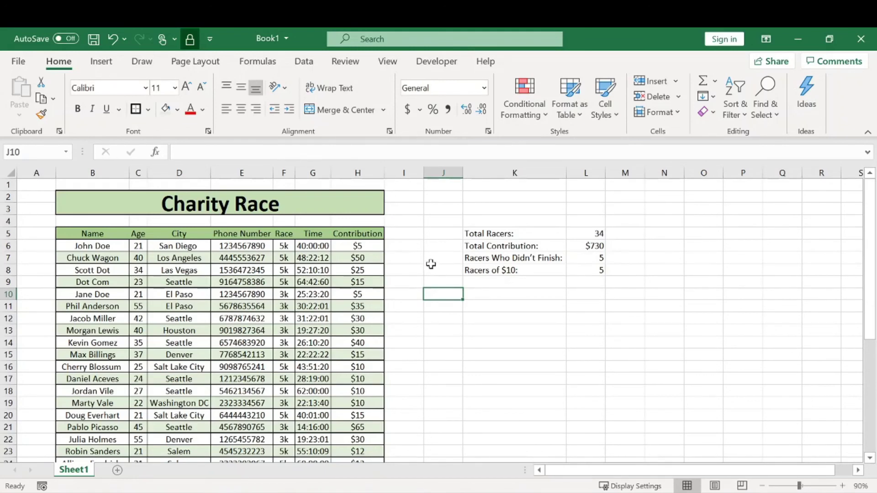
left_click_drag(408, 208, 541, 272)
left_click(514, 330)
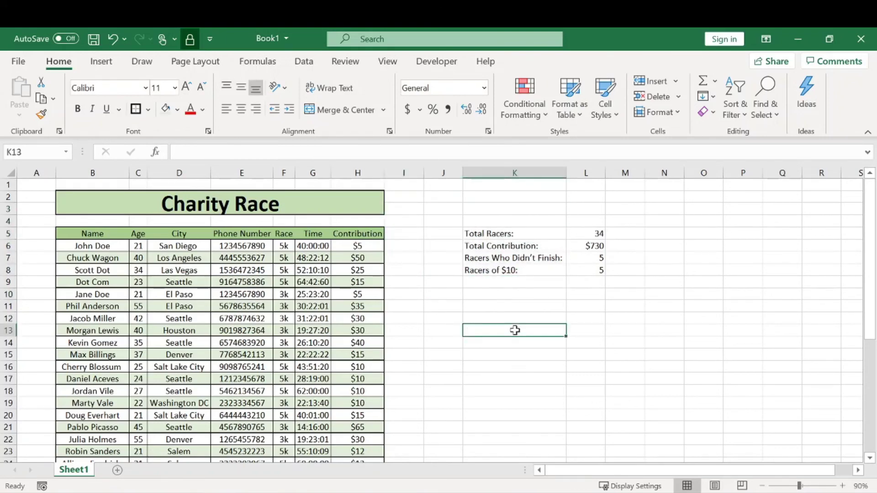